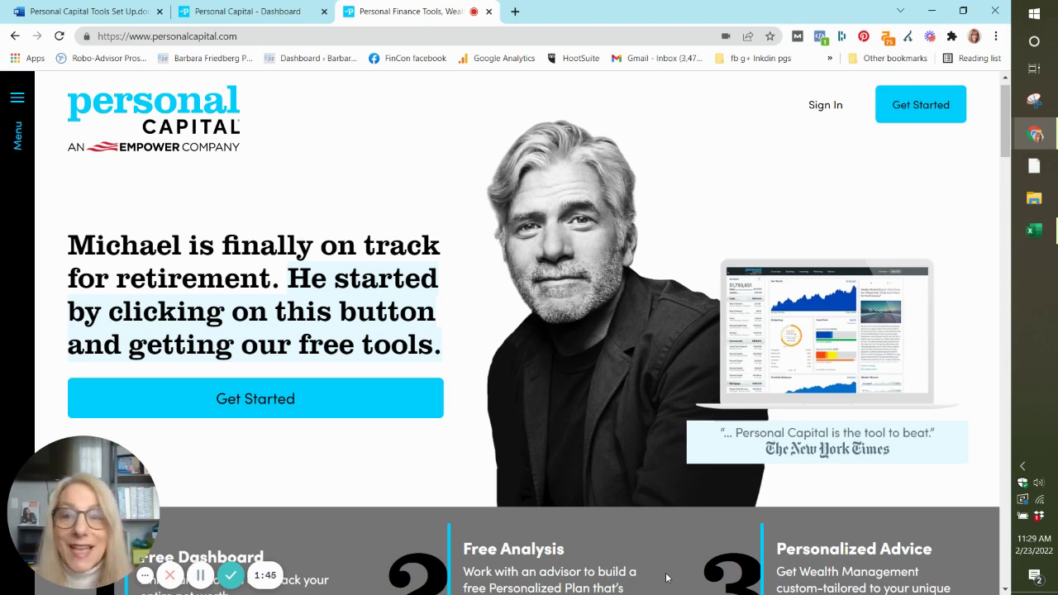
# Glance at the sample account dashboard, then switch to the Personal Capital Tools Set Up tutorial document.
pyautogui.click(248, 12)
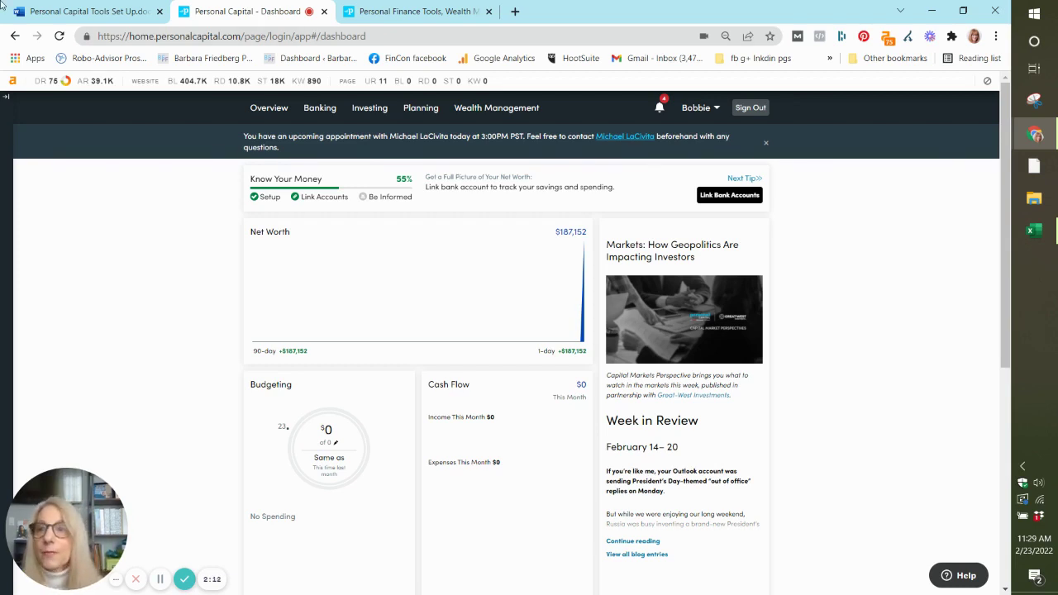
pyautogui.click(107, 14)
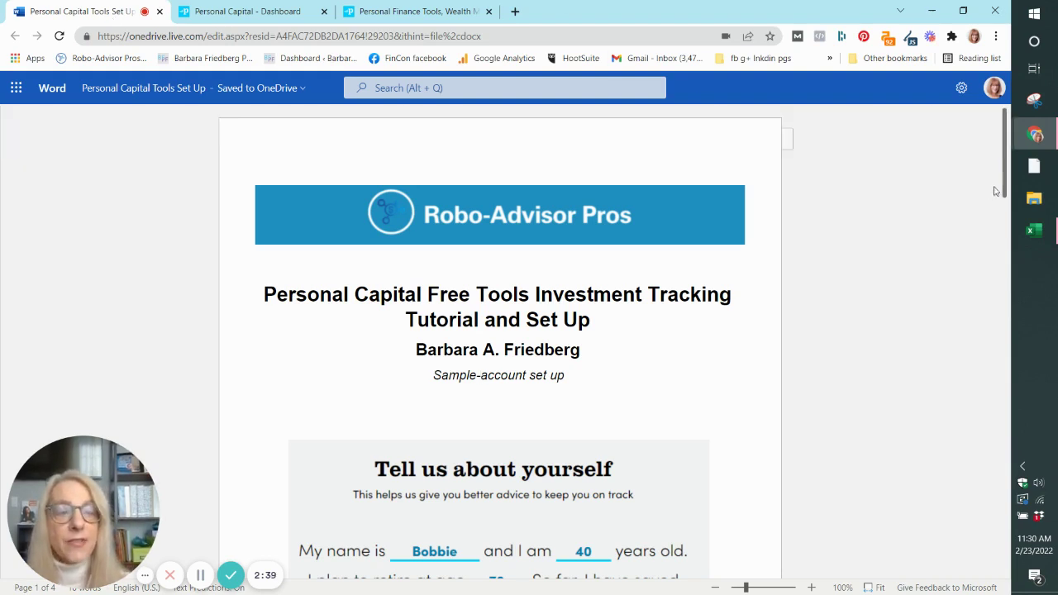
# Scroll past the Tell us about yourself form to the goals checklist showing Do It Myself and Optimize my investment strategy ticked.
pyautogui.scroll(-1, 1007, 192)
pyautogui.scroll(-4, 1008, 192)
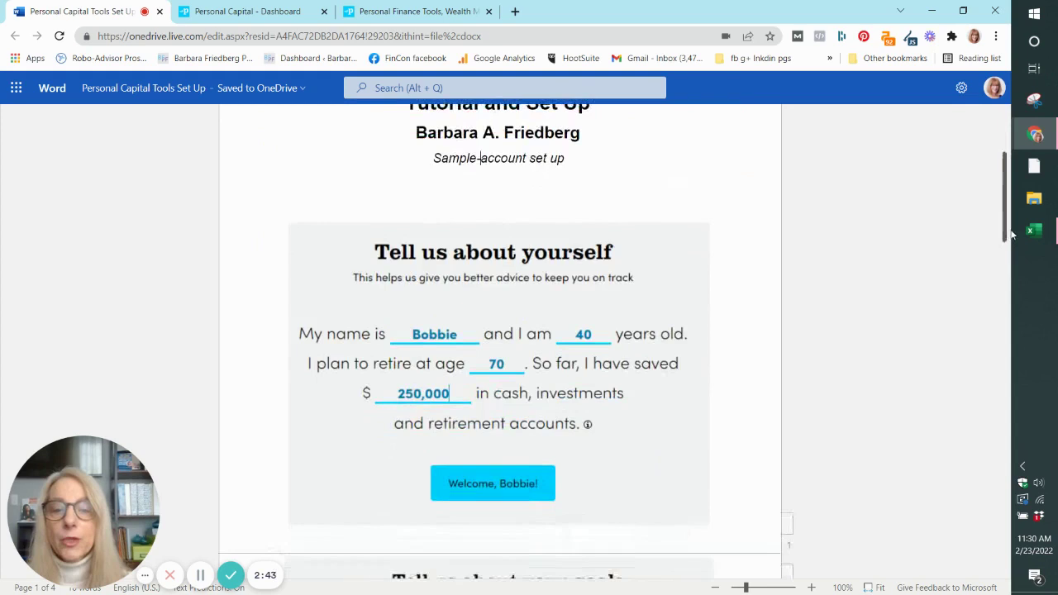
pyautogui.moveTo(1016, 247)
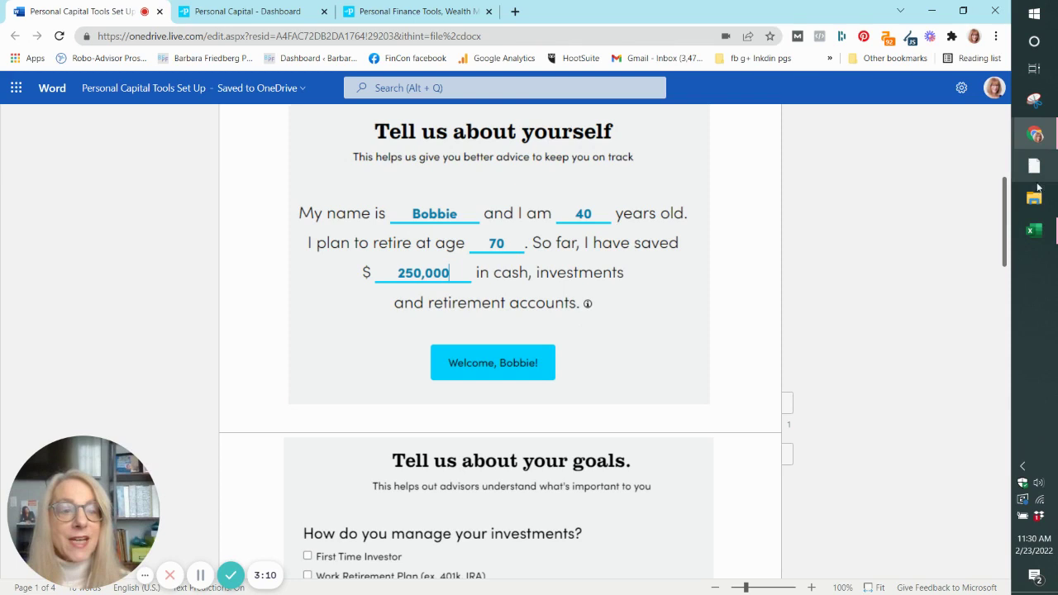
pyautogui.moveTo(1002, 223); pyautogui.dragTo(1003, 287)
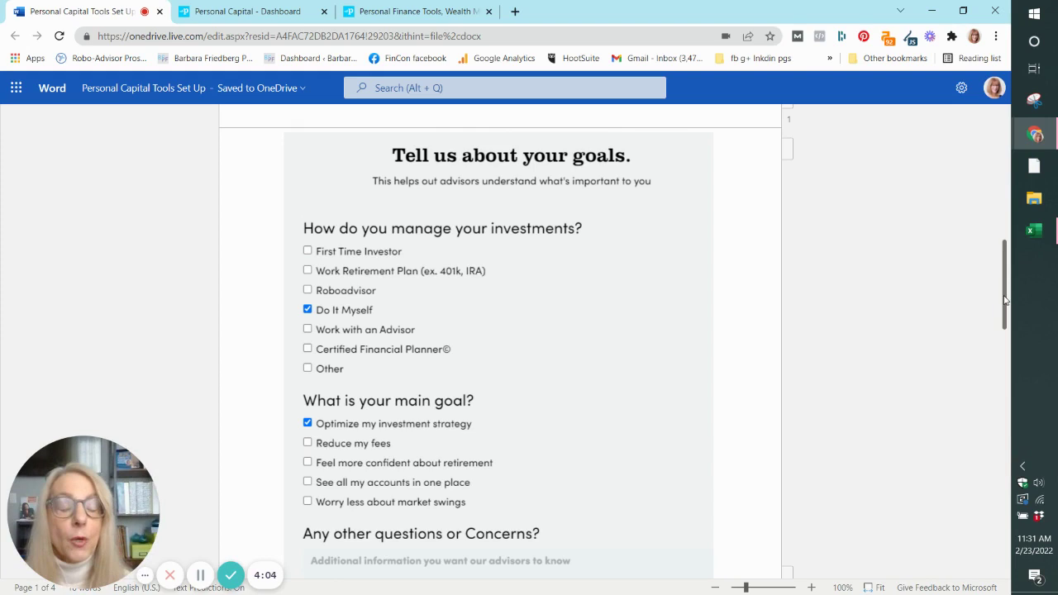
# Scroll down to the Level Up free advisor session screenshot with its three February 23rd slots.
pyautogui.moveTo(1005, 299); pyautogui.dragTo(996, 398)
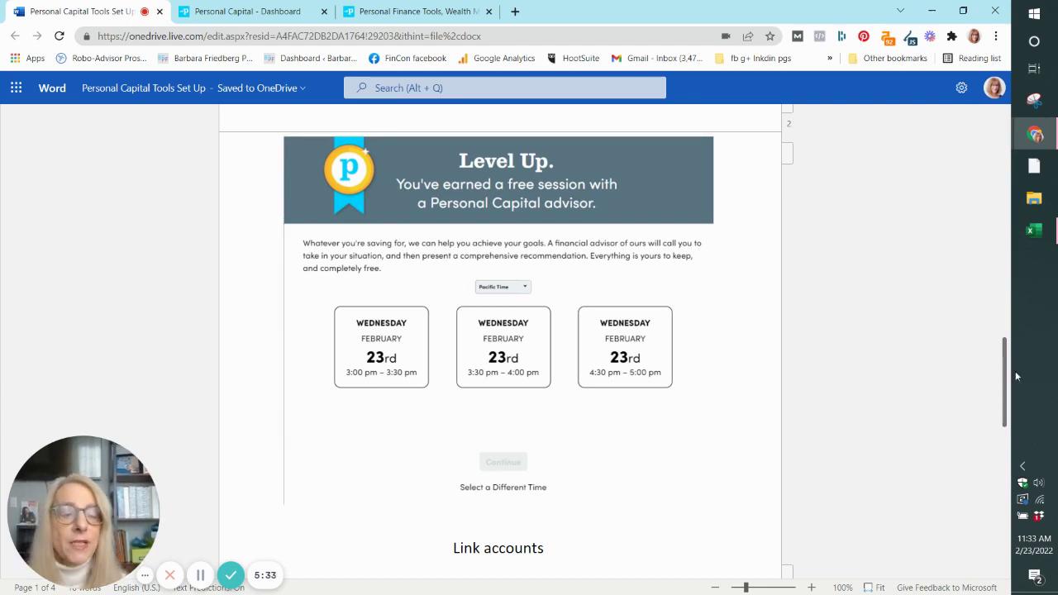
# Scroll past Link accounts and the congratulations image to the $1,268,322 Net Worth screenshot.
pyautogui.moveTo(1006, 394); pyautogui.dragTo(1007, 450)
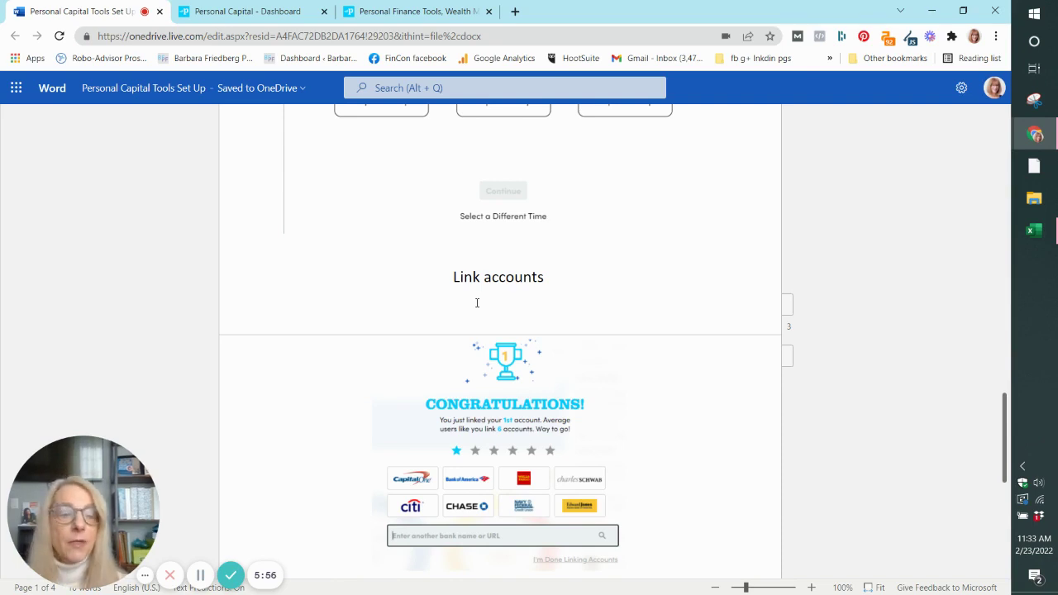
pyautogui.moveTo(1007, 418); pyautogui.dragTo(1003, 464)
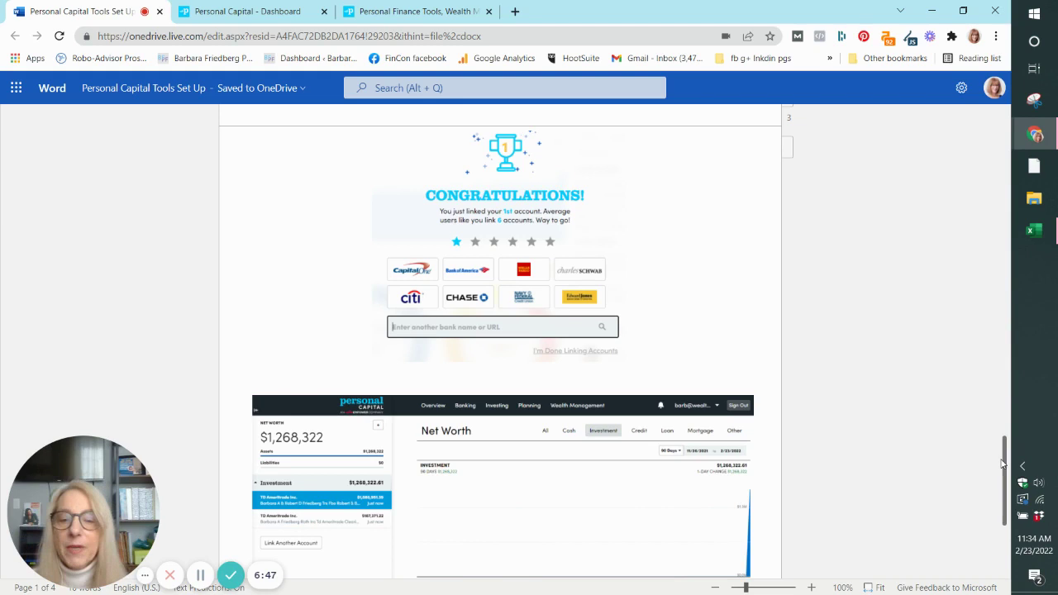
pyautogui.moveTo(1003, 464); pyautogui.dragTo(1010, 516)
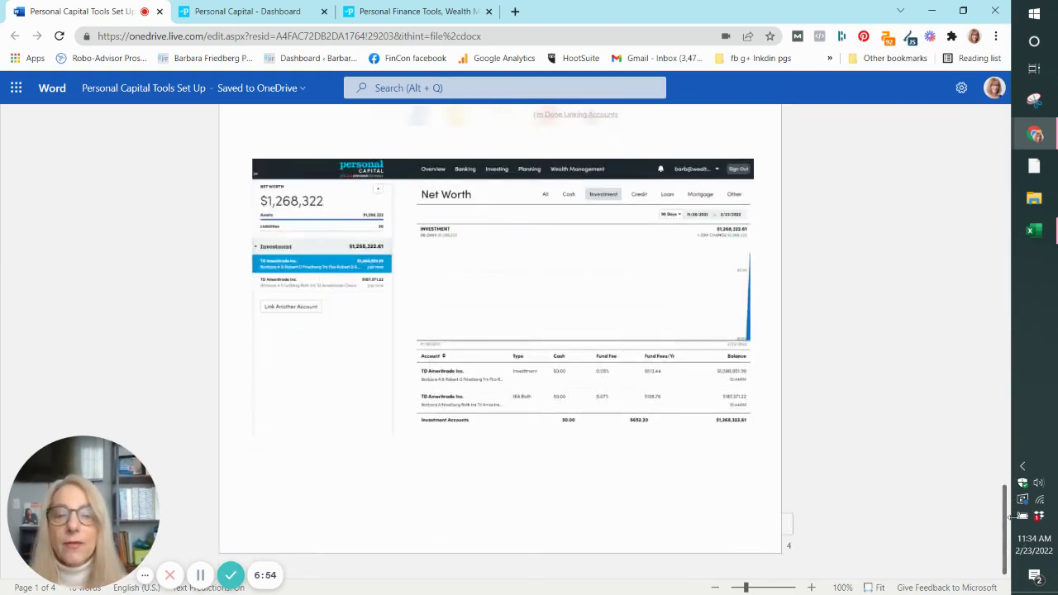
# Return to the dashboard and scroll down to the $187,152 portfolio balance and $0 retirement savings cards.
pyautogui.click(245, 15)
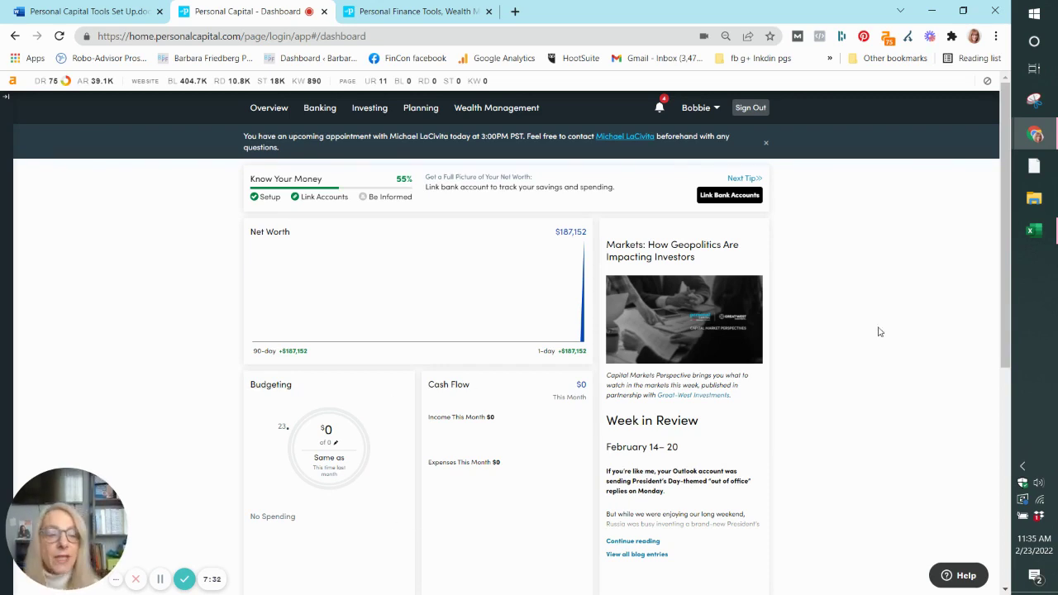
pyautogui.moveTo(1005, 285); pyautogui.dragTo(995, 419)
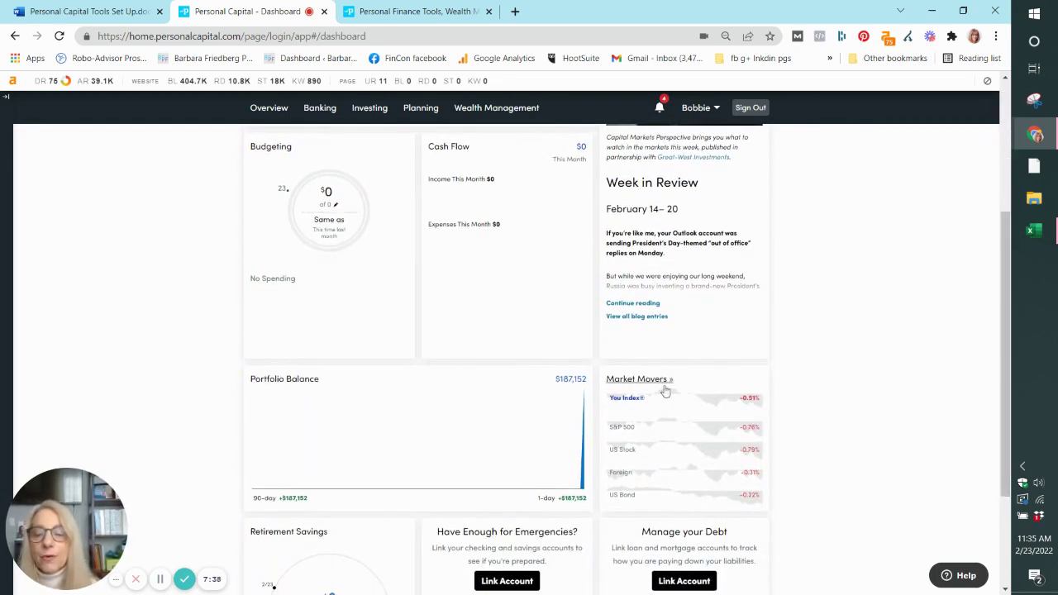
pyautogui.moveTo(1001, 351); pyautogui.dragTo(999, 468)
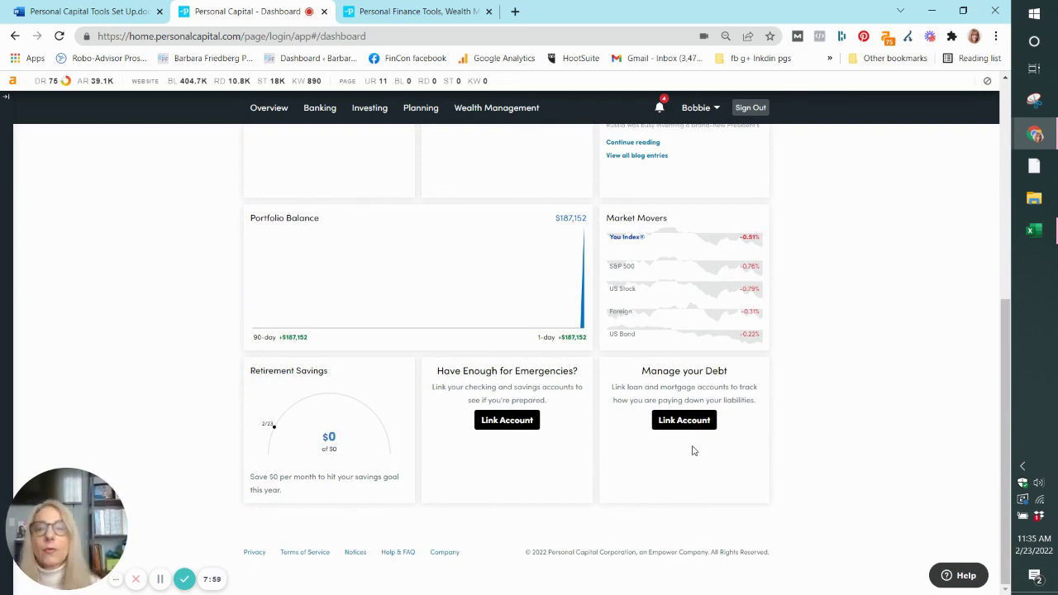
# Open the Cash Flow page from the Banking menu.
pyautogui.moveTo(319, 111)
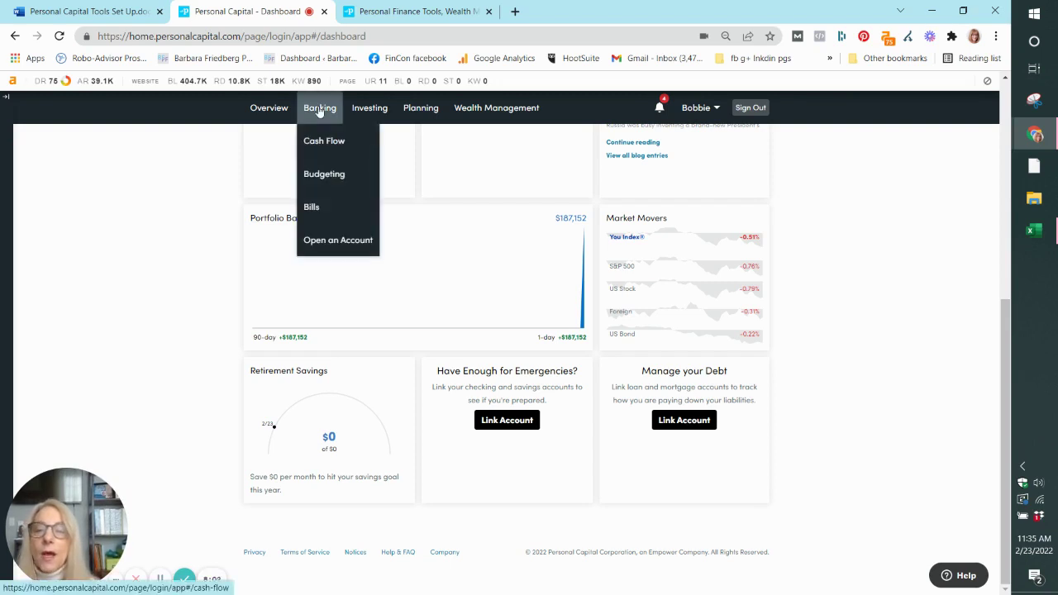
pyautogui.moveTo(419, 111)
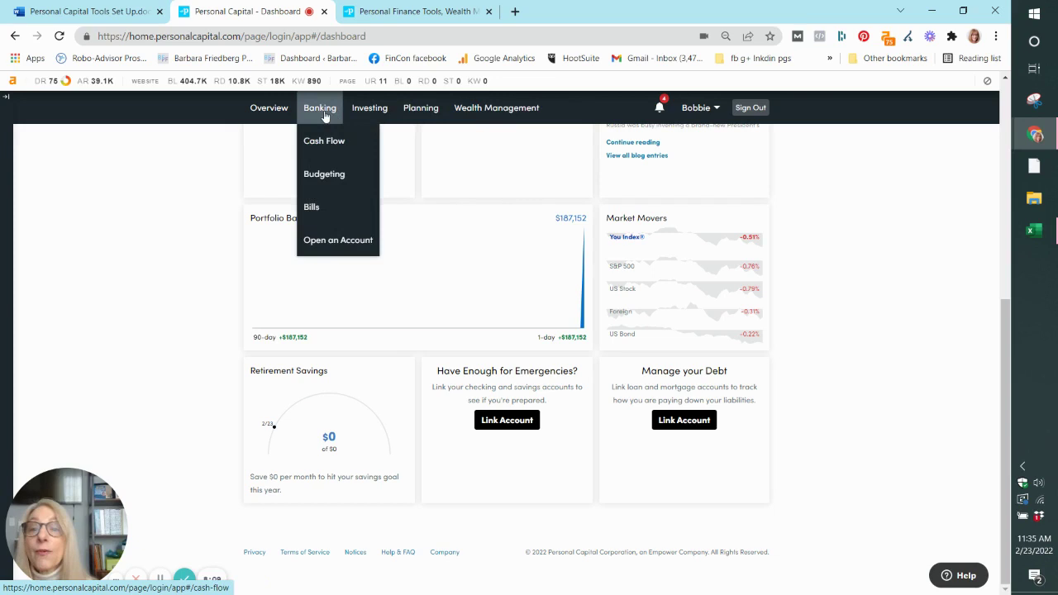
pyautogui.click(319, 141)
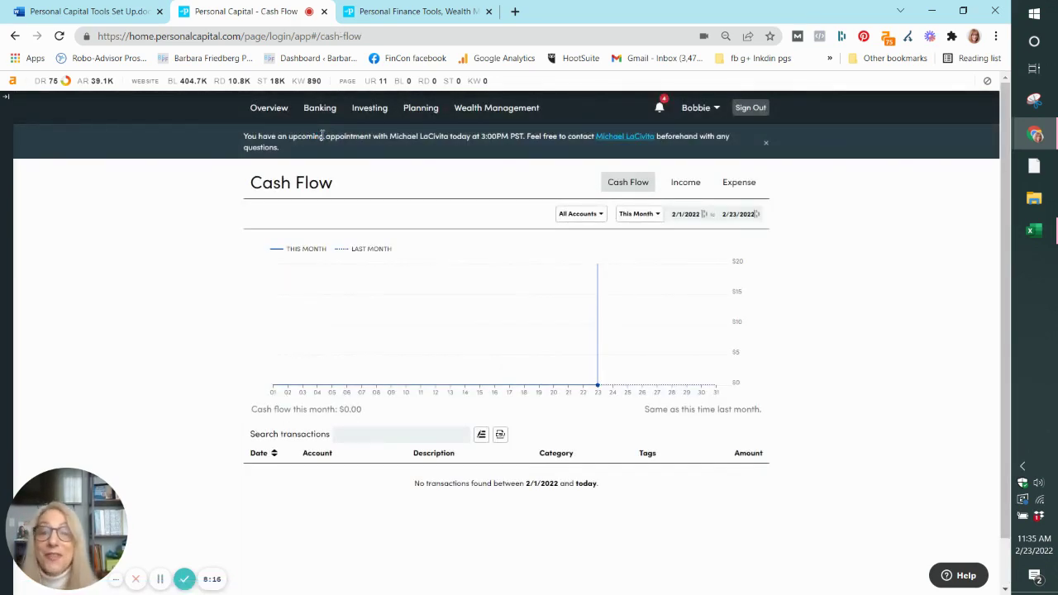
# Open the Budgeting page, which shows $0 spending this month.
pyautogui.moveTo(320, 111)
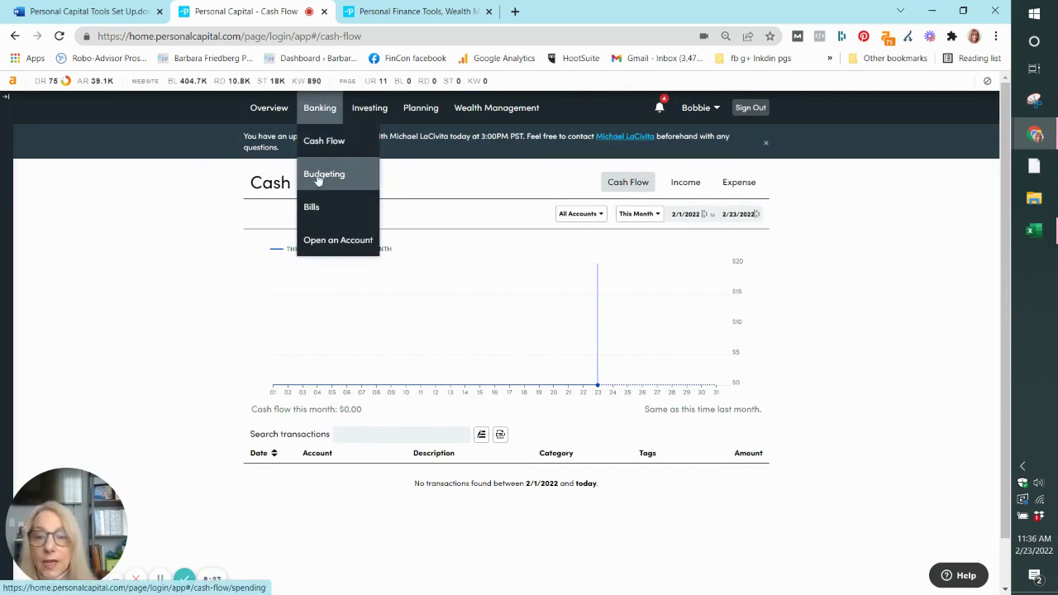
pyautogui.click(319, 178)
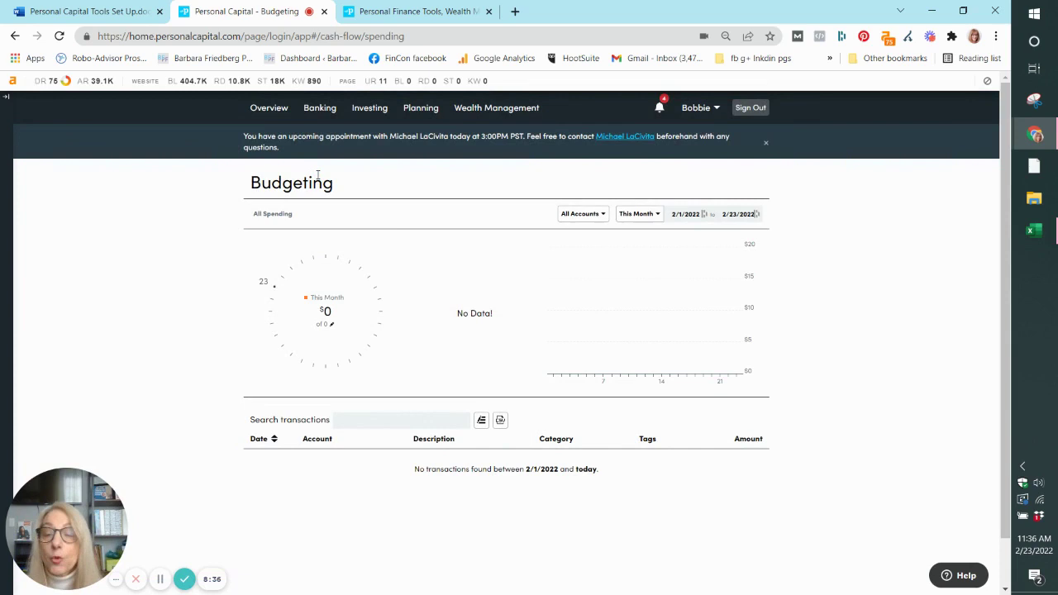
pyautogui.moveTo(369, 108)
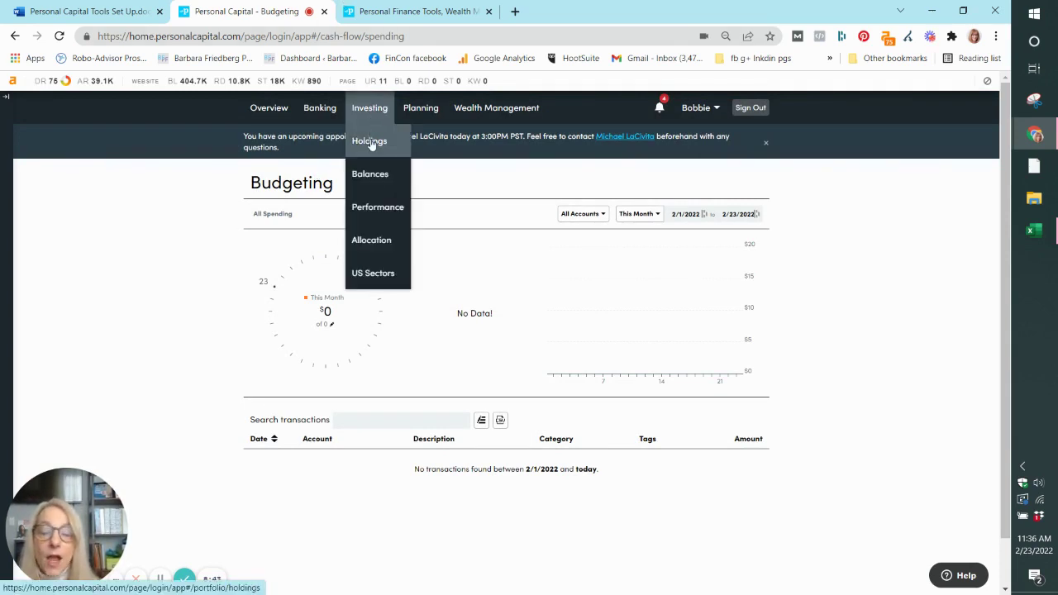
# Open Investing > Holdings, check the holdings table, and return to the 90-day You Index (-5.09%) vs S&P 500 (-7.87%) chart.
pyautogui.click(372, 142)
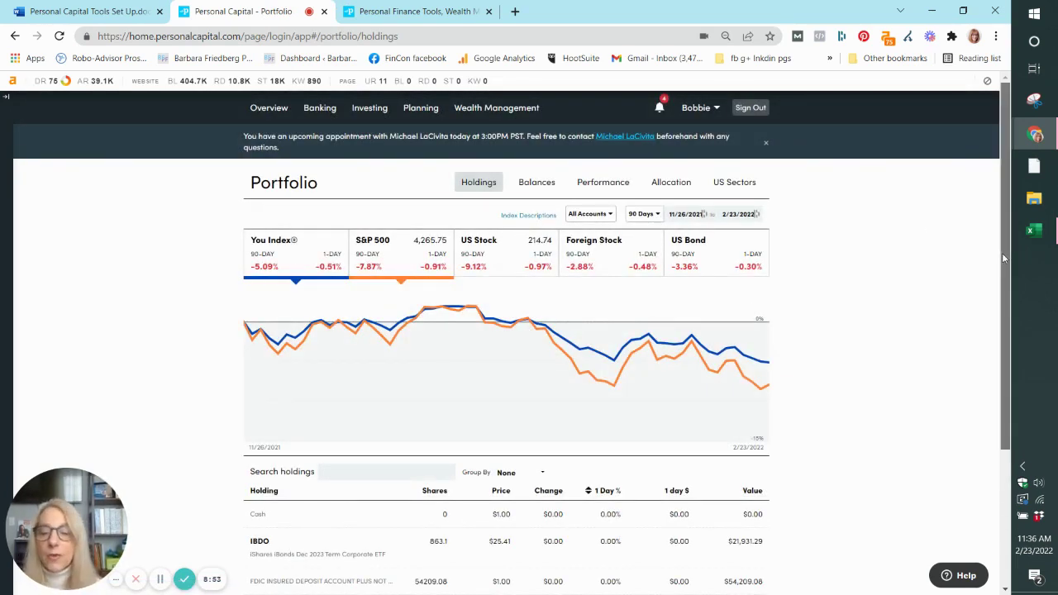
pyautogui.moveTo(1004, 259); pyautogui.dragTo(990, 330)
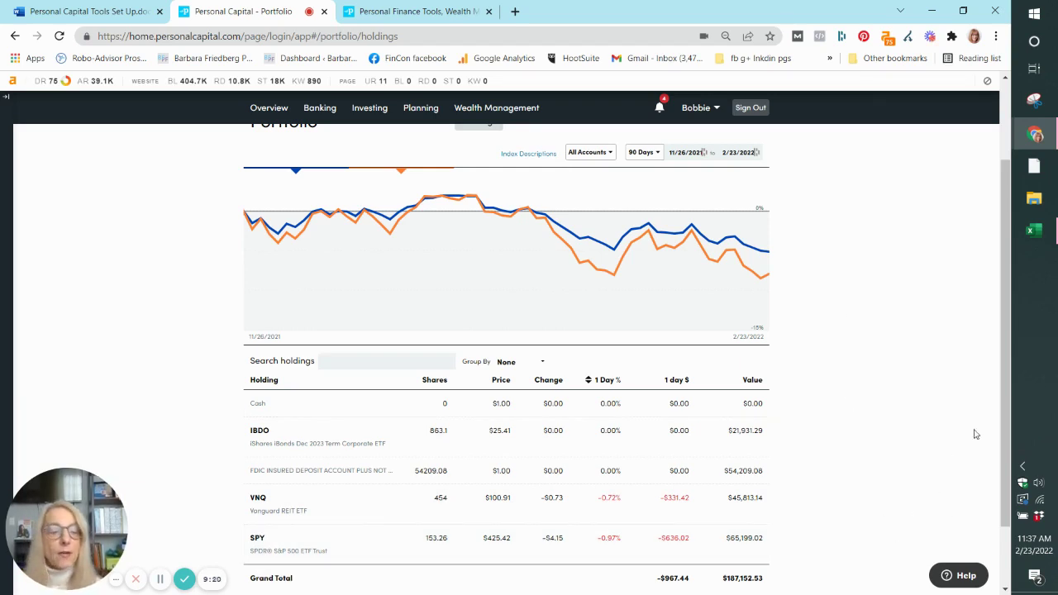
pyautogui.moveTo(1005, 421); pyautogui.dragTo(1022, 342)
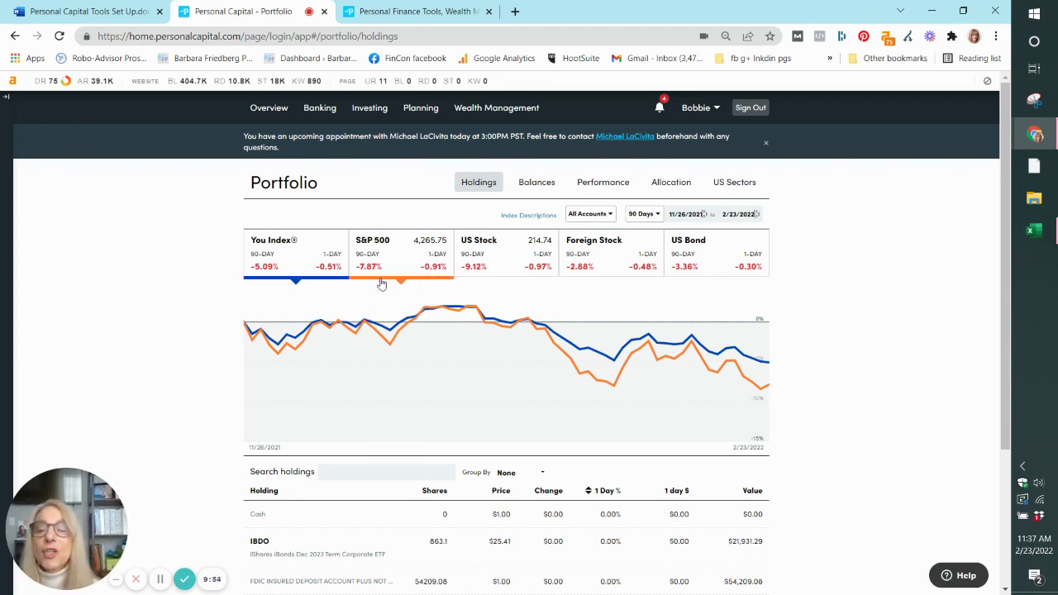
pyautogui.moveTo(373, 299)
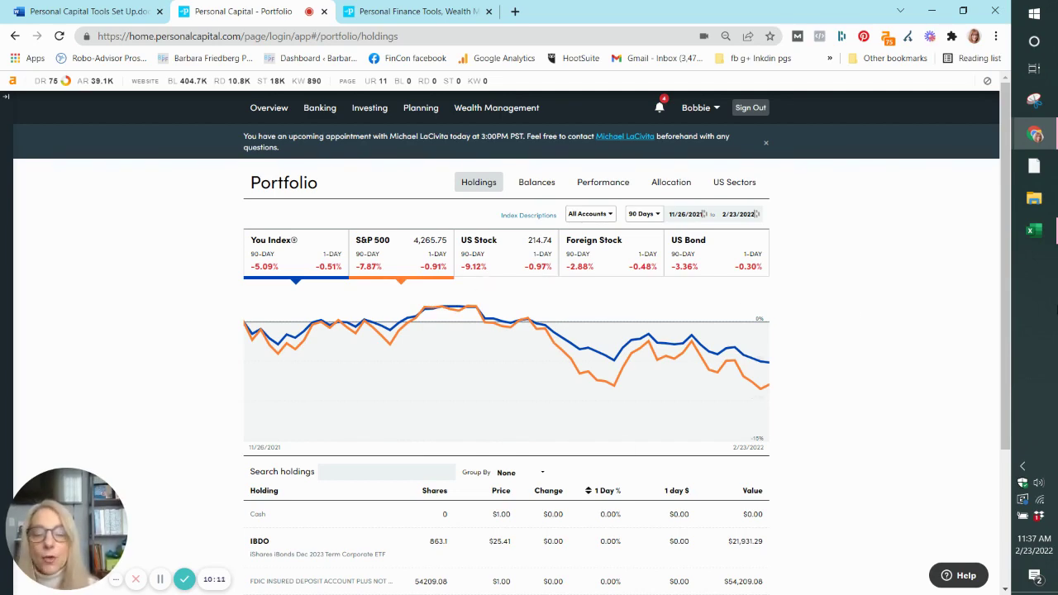
# Open the Allocation view showing U.S. Stocks at $63,028 (33.68%) and Alternatives at $48,742 (26.04%).
pyautogui.scroll(-1, 1007, 281)
pyautogui.moveTo(1006, 280); pyautogui.dragTo(1012, 340)
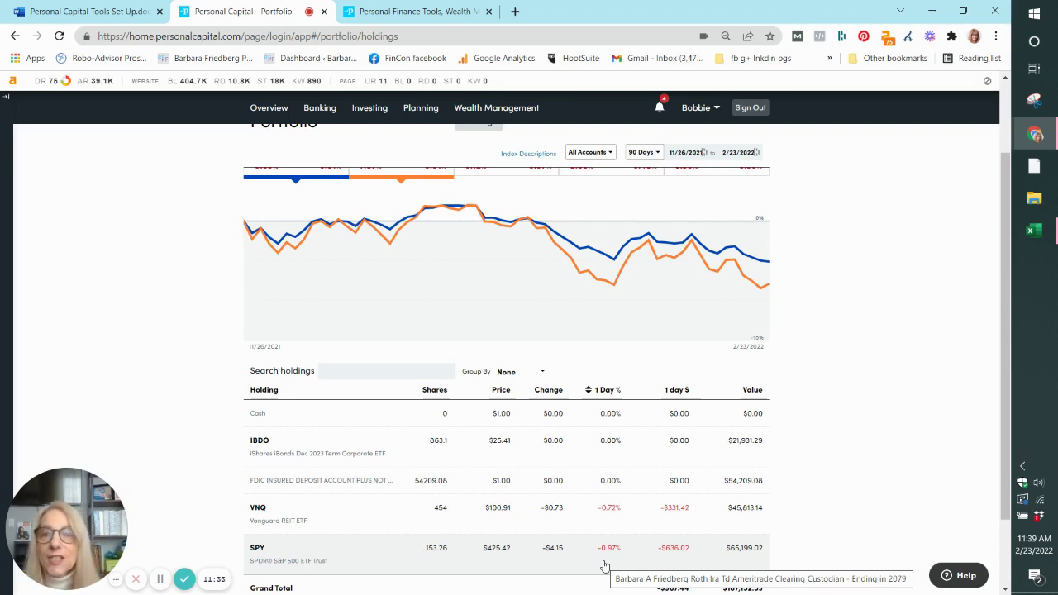
pyautogui.moveTo(370, 108)
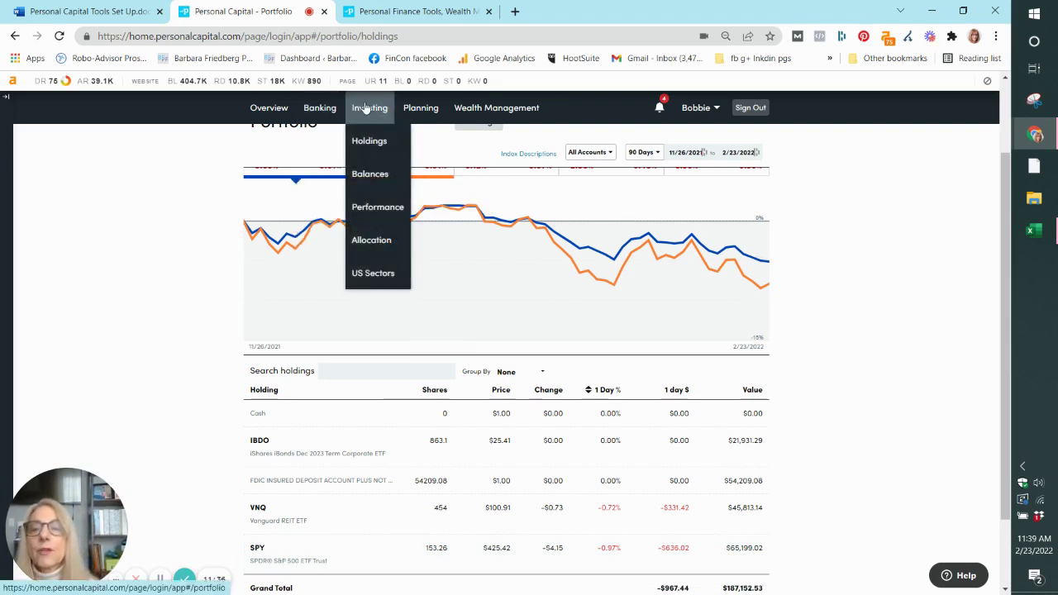
pyautogui.click(370, 239)
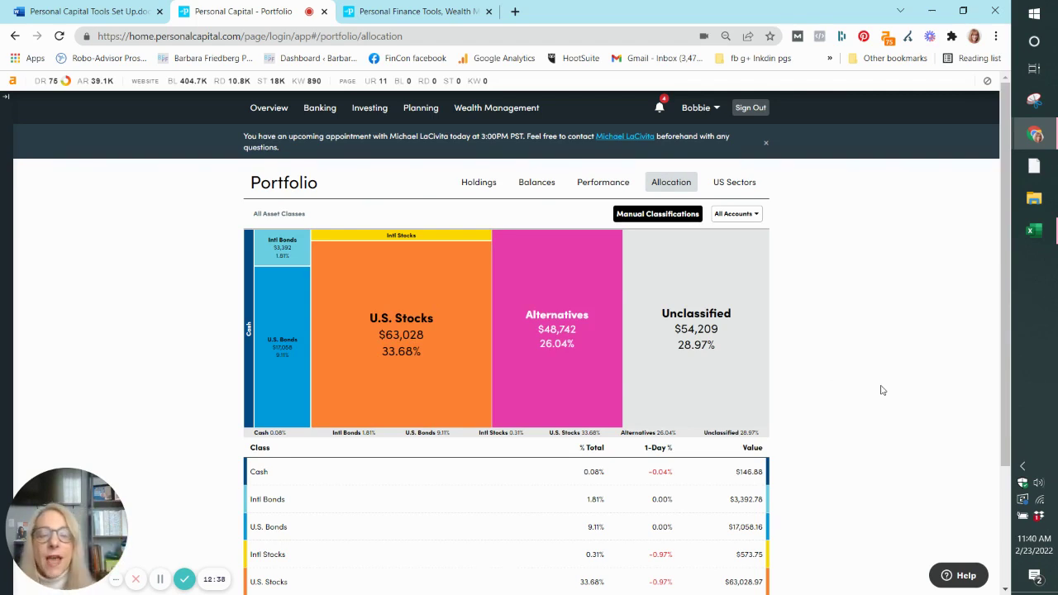
pyautogui.doubleClick(709, 365)
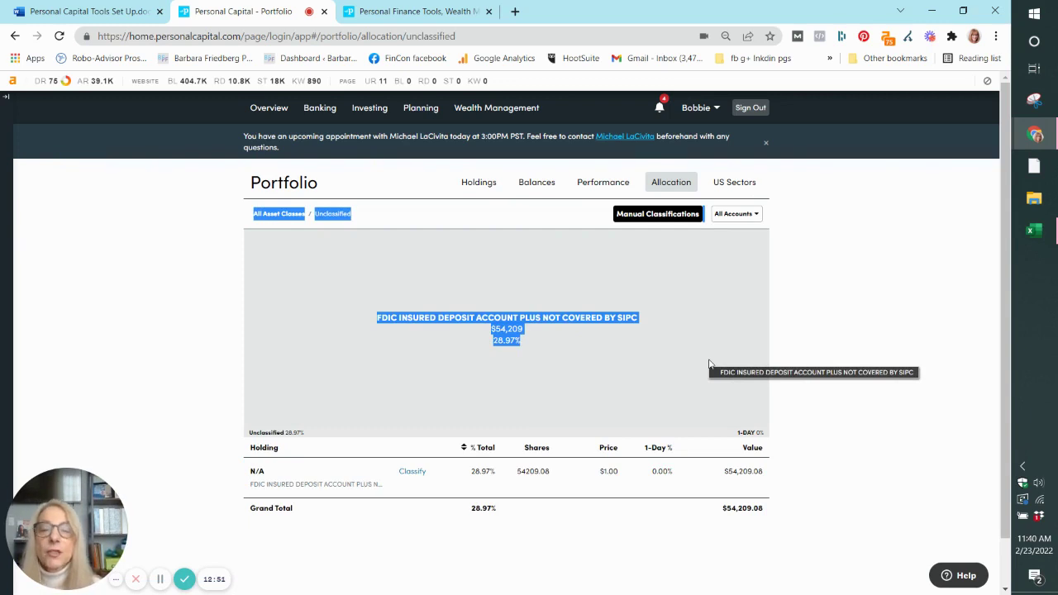
pyautogui.click(277, 216)
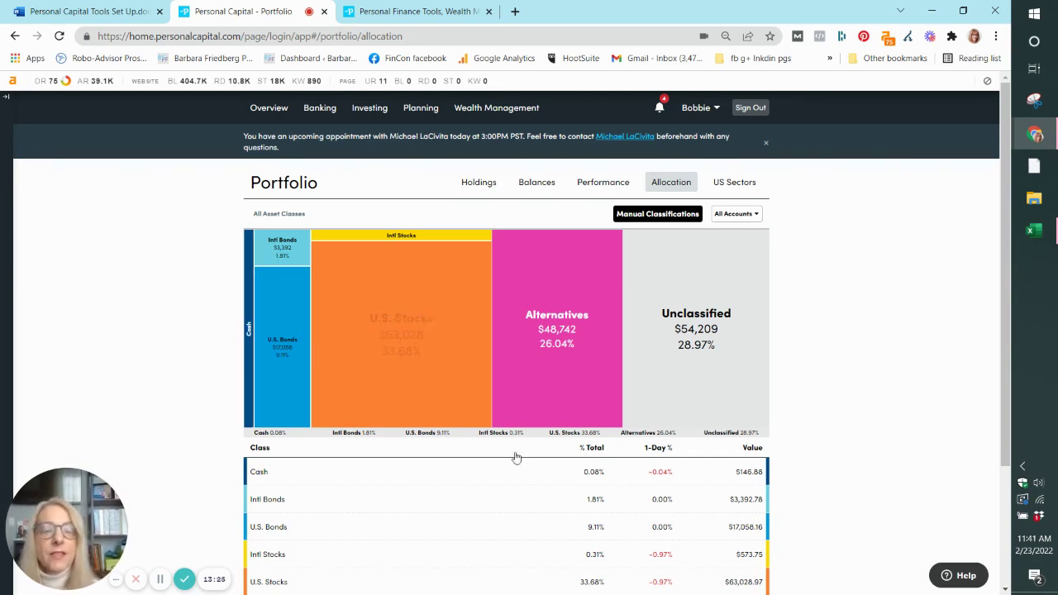
pyautogui.doubleClick(708, 386)
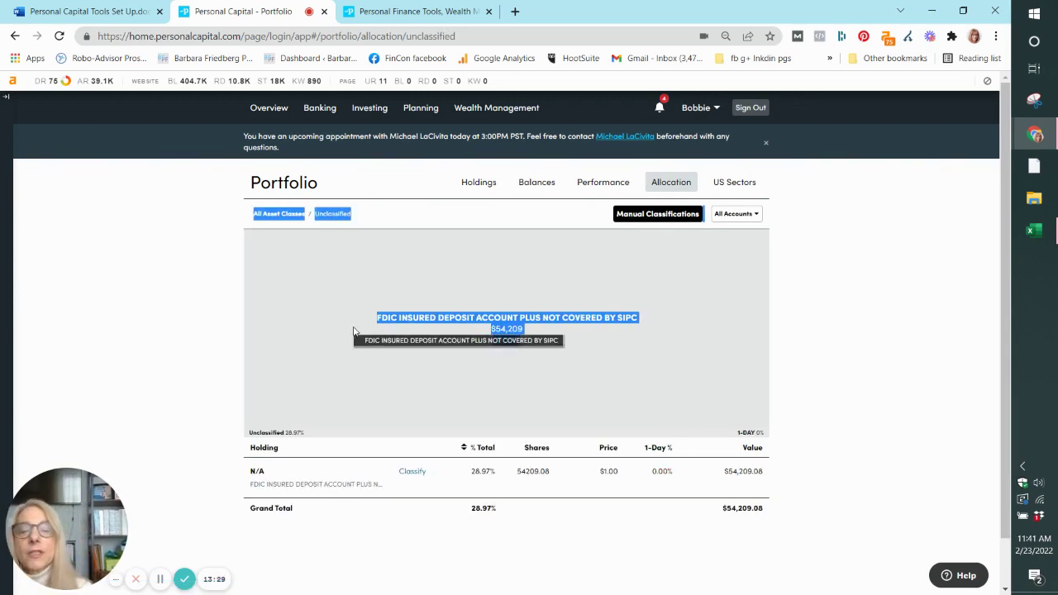
pyautogui.click(125, 401)
pyautogui.click(270, 215)
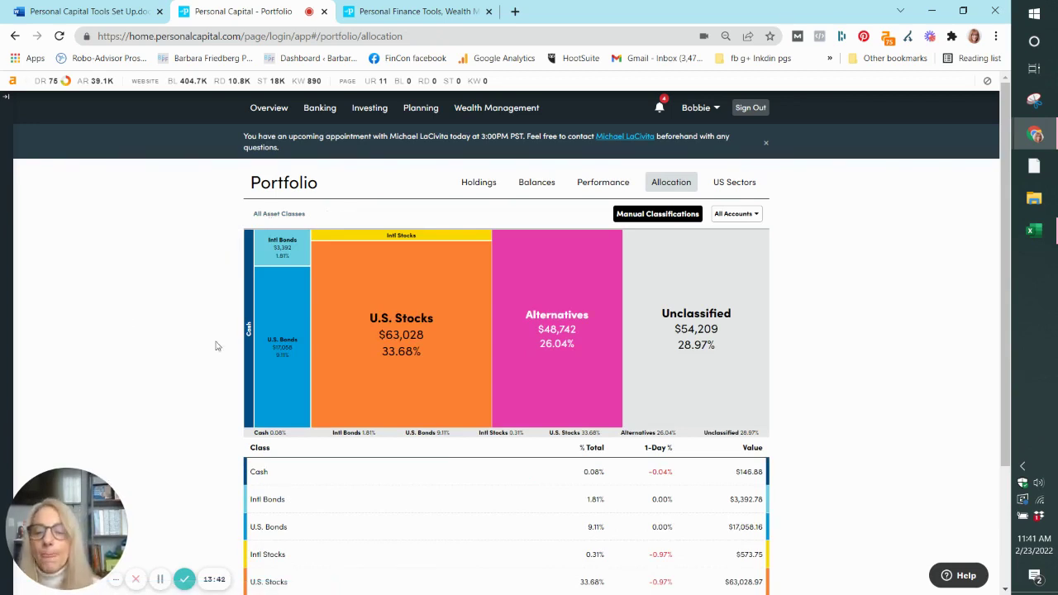
pyautogui.moveTo(1009, 304); pyautogui.dragTo(1012, 384)
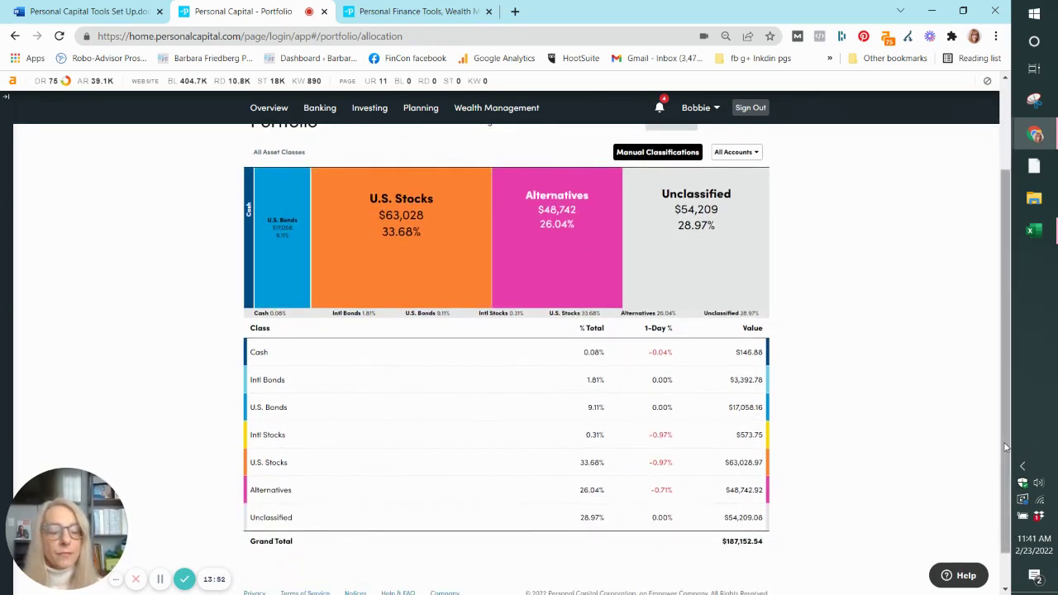
pyautogui.scroll(3, 1006, 373)
pyautogui.moveTo(364, 110)
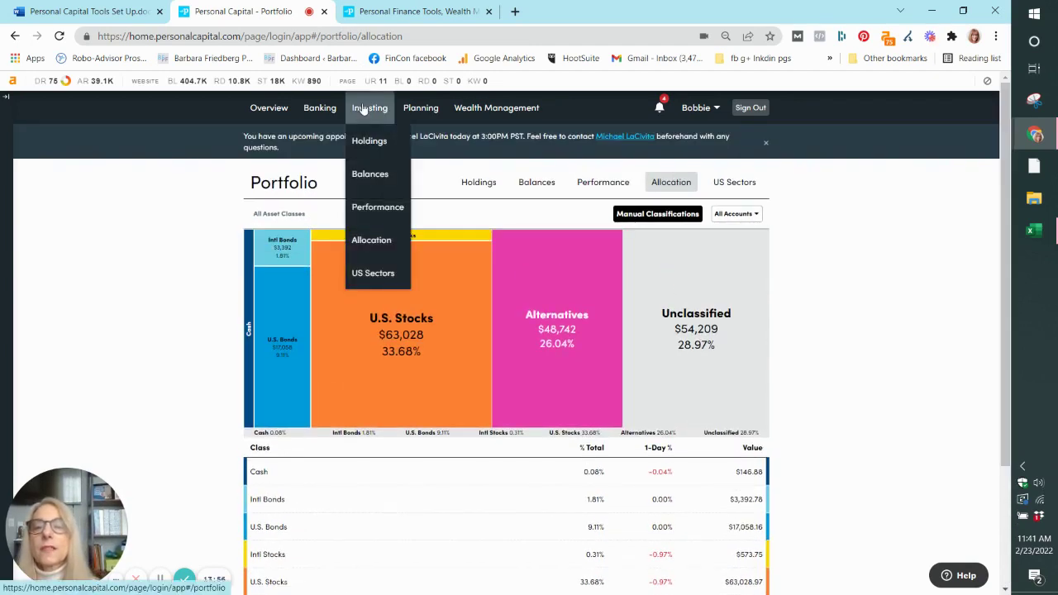
# View the US Sectors breakdown, then open the Retirement Planner at birth year 1982, retirement age 70.
pyautogui.click(366, 272)
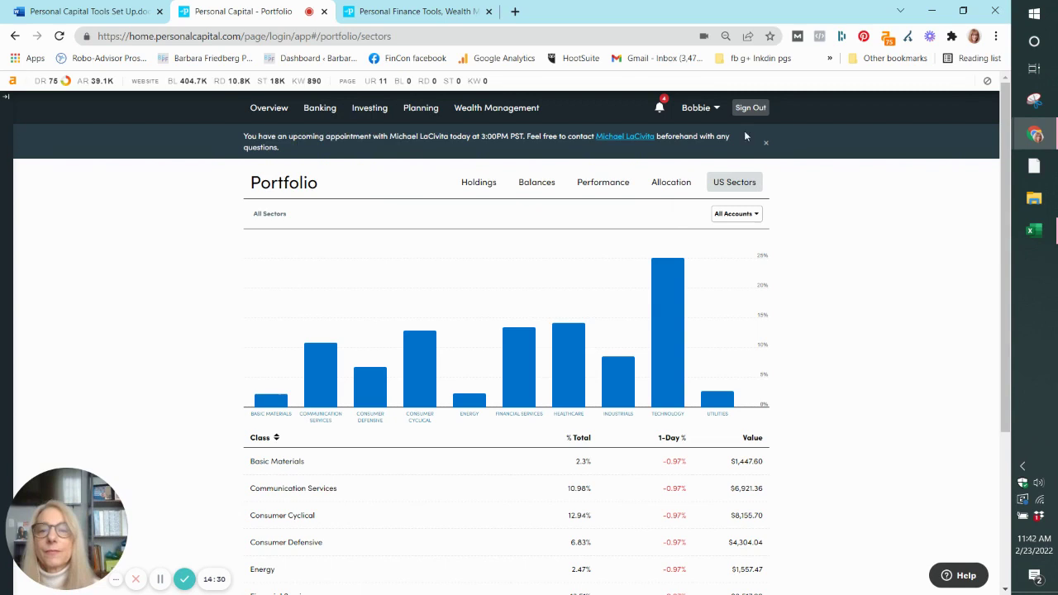
pyautogui.moveTo(418, 116)
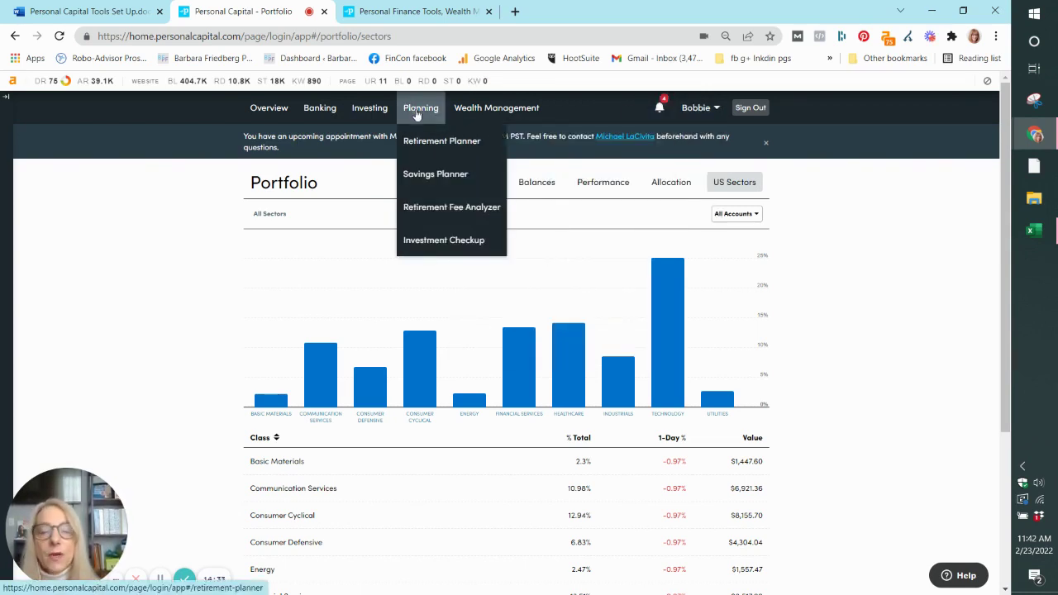
pyautogui.click(425, 142)
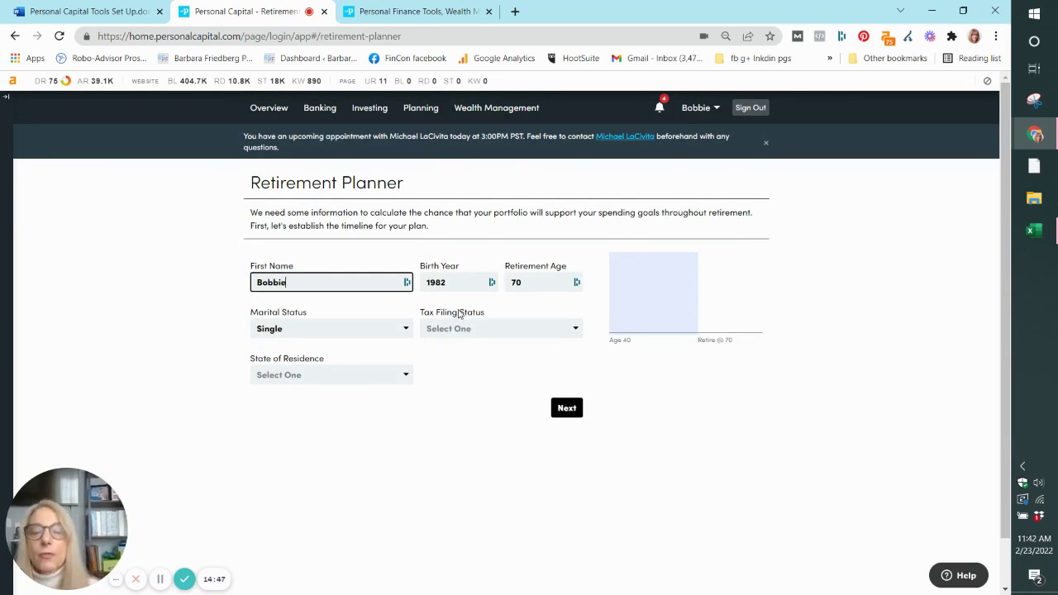
# Set the tax filing status to Head Of Household and the state of residence to Arizona.
pyautogui.click(579, 330)
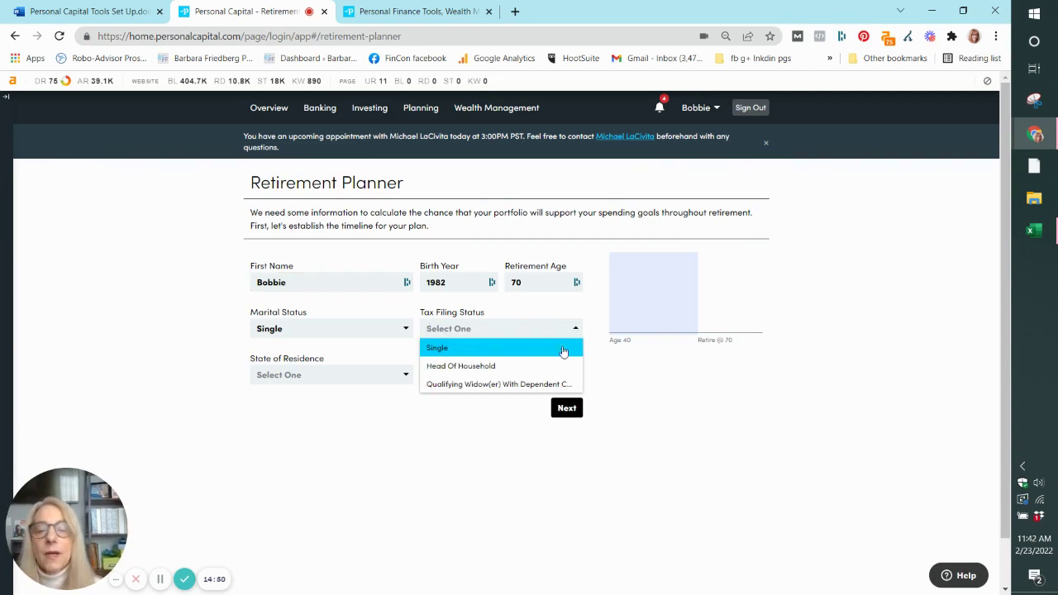
pyautogui.click(548, 369)
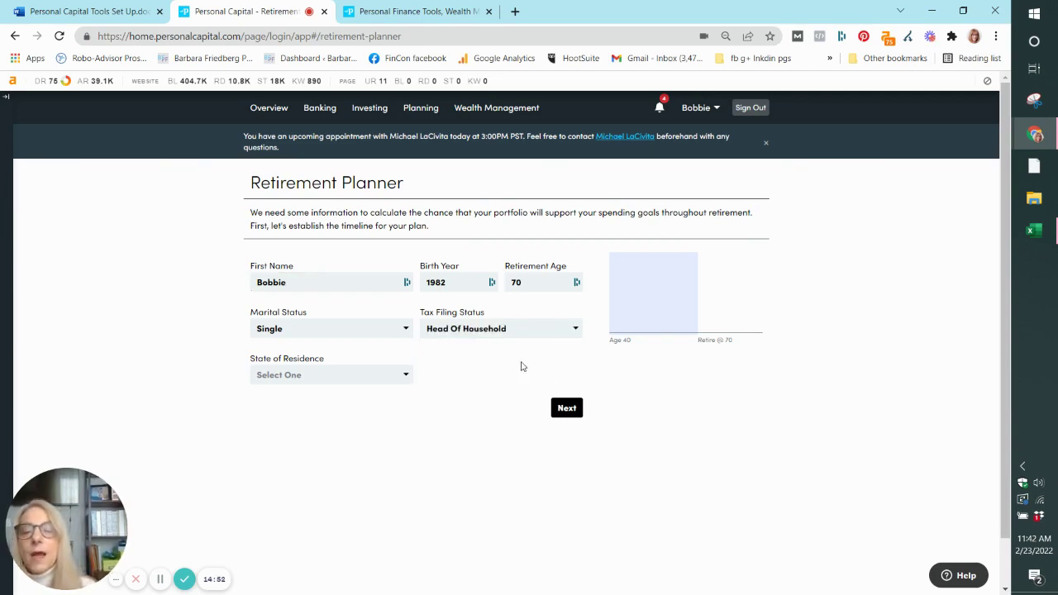
pyautogui.click(406, 376)
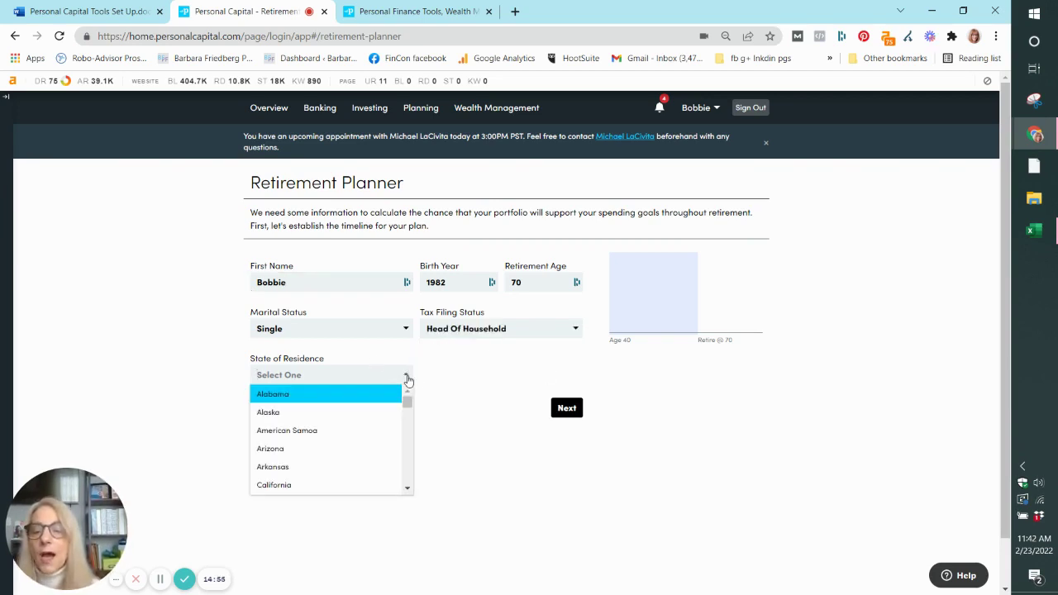
pyautogui.click(377, 448)
pyautogui.click(566, 407)
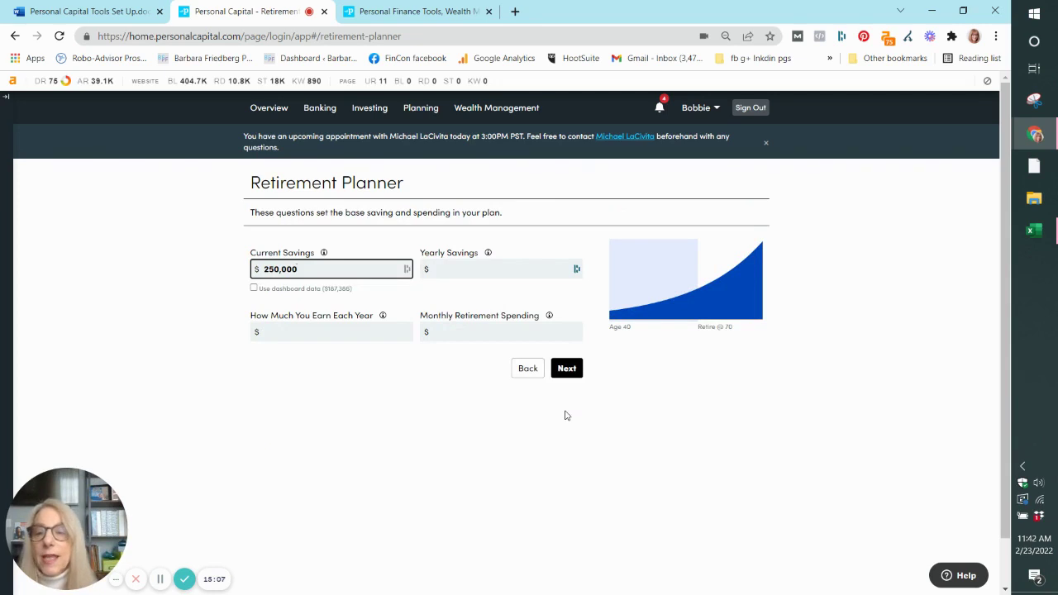
# Enter $15,000 yearly savings, $100,000 yearly earnings and $8,000 monthly retirement spending.
pyautogui.click(512, 269)
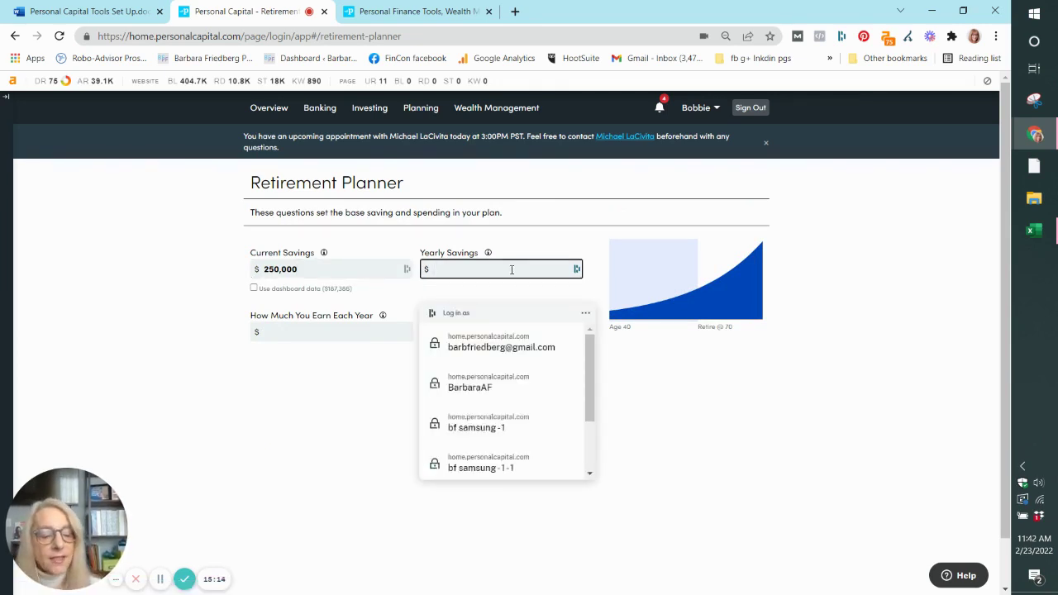
pyautogui.write('150000')
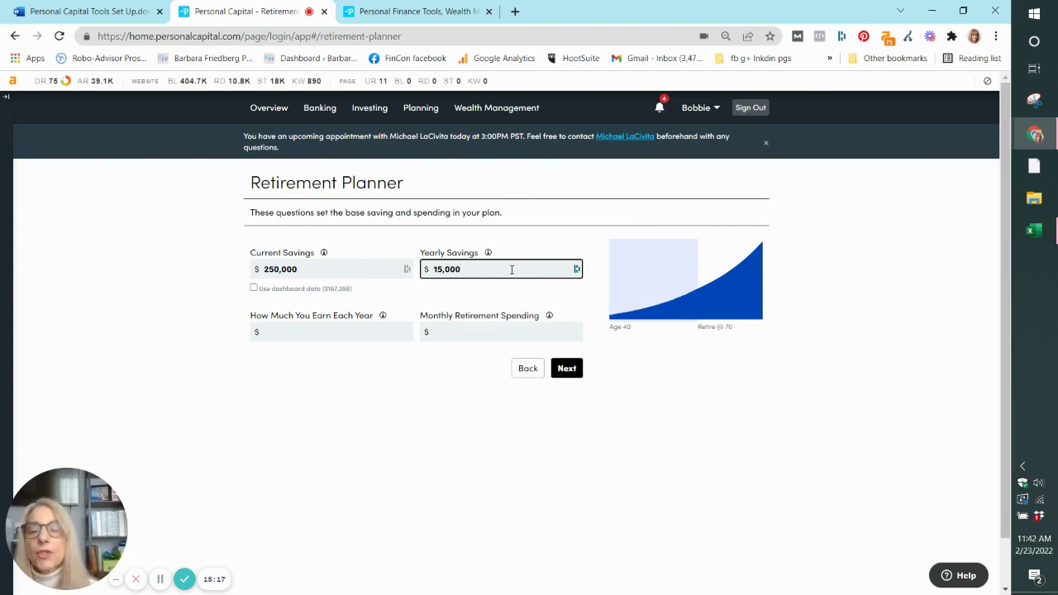
pyautogui.click(345, 331)
pyautogui.write('1000000')
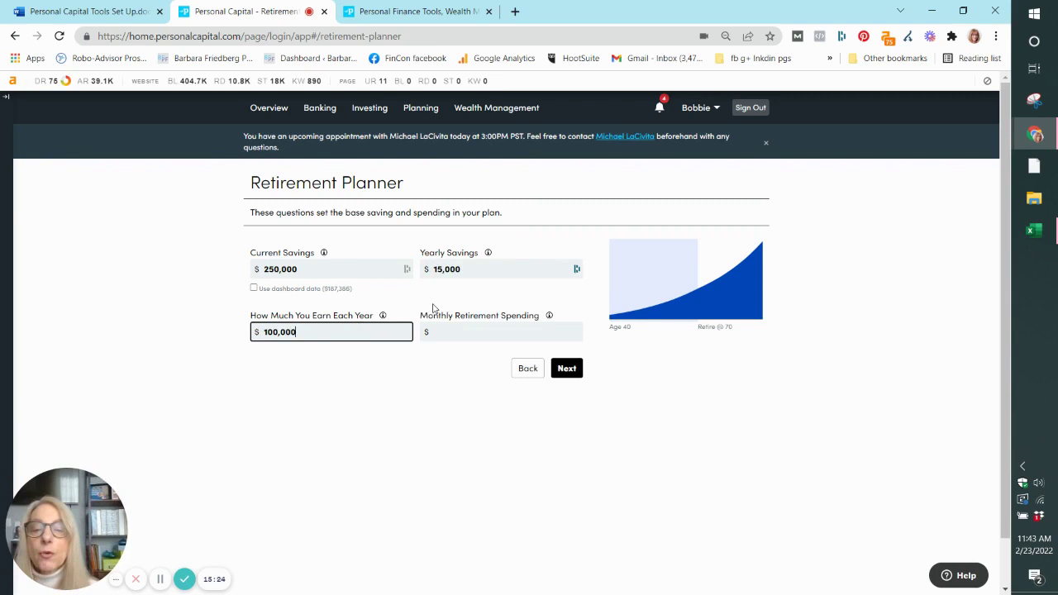
pyautogui.click(478, 337)
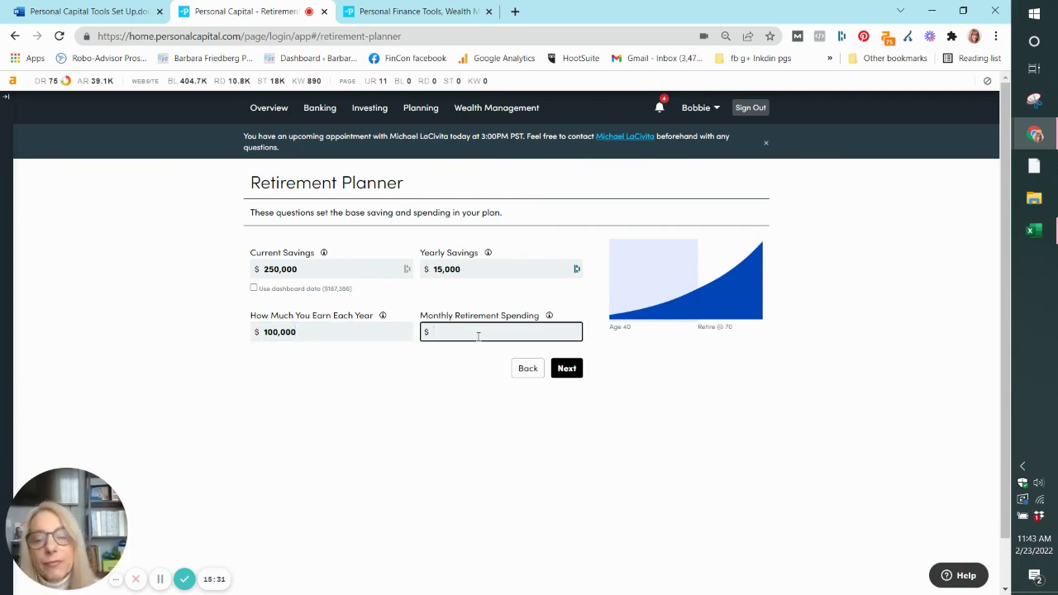
pyautogui.write('8')
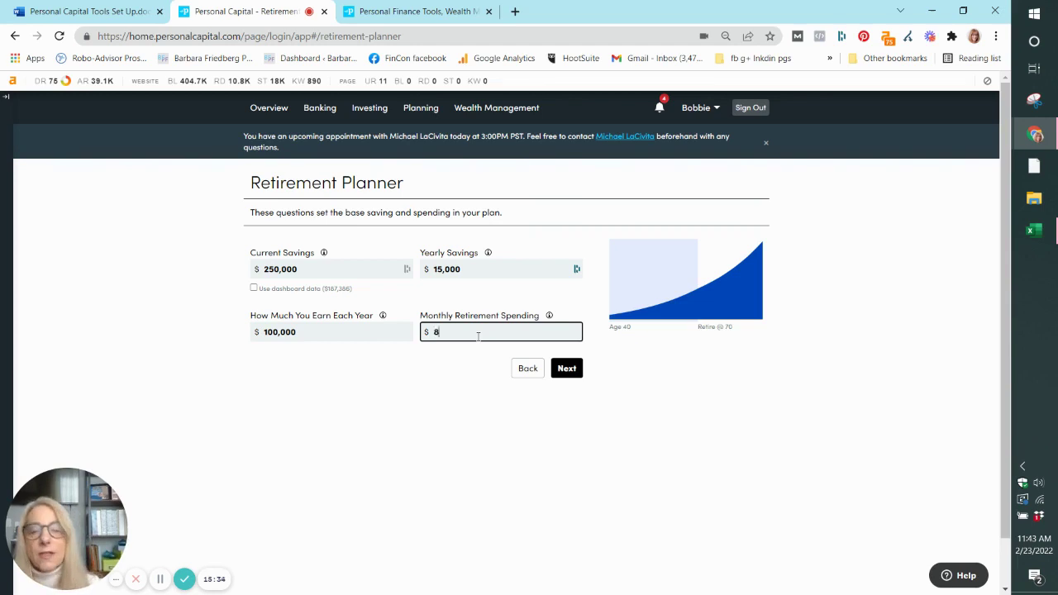
pyautogui.write(',000')
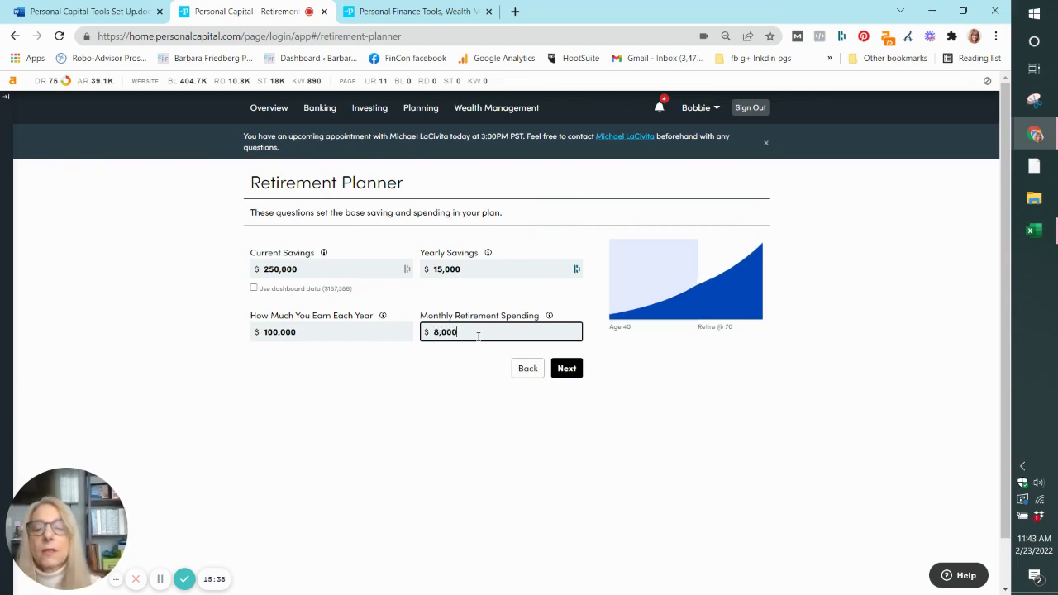
pyautogui.click(567, 368)
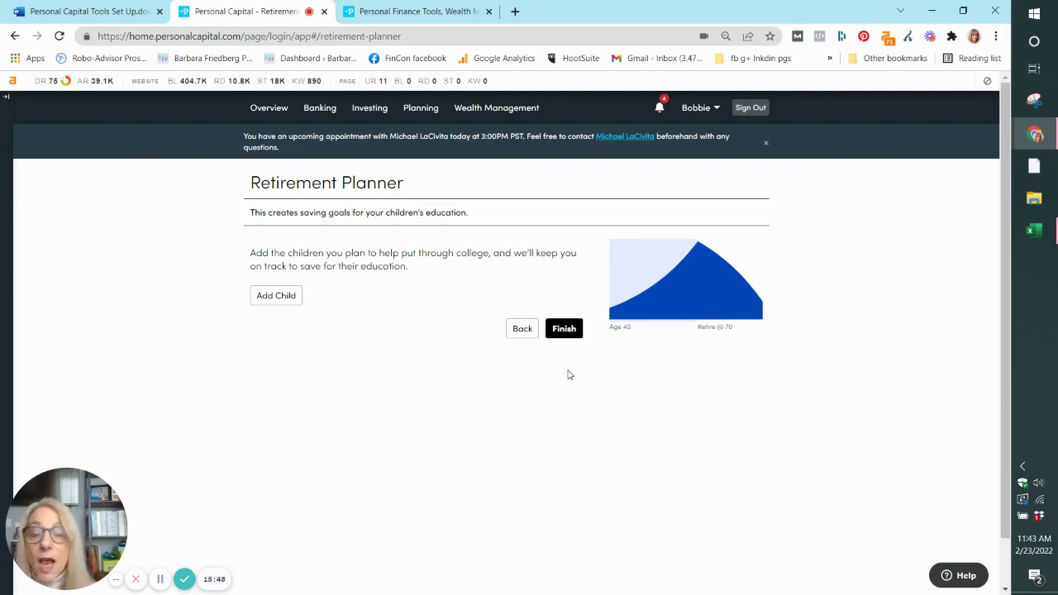
pyautogui.click(559, 332)
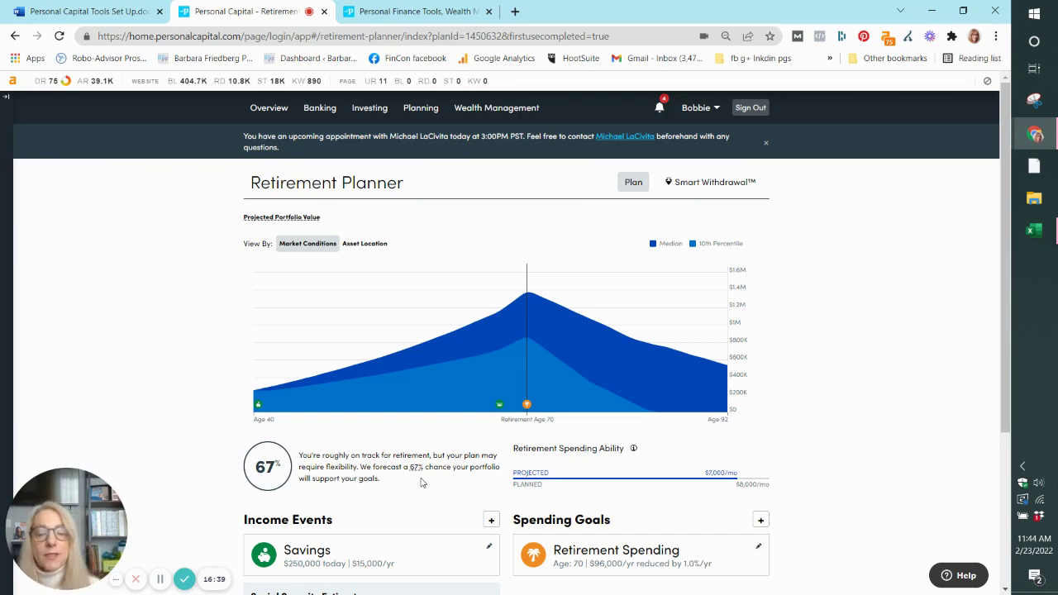
pyautogui.scroll(-1, 1000, 331)
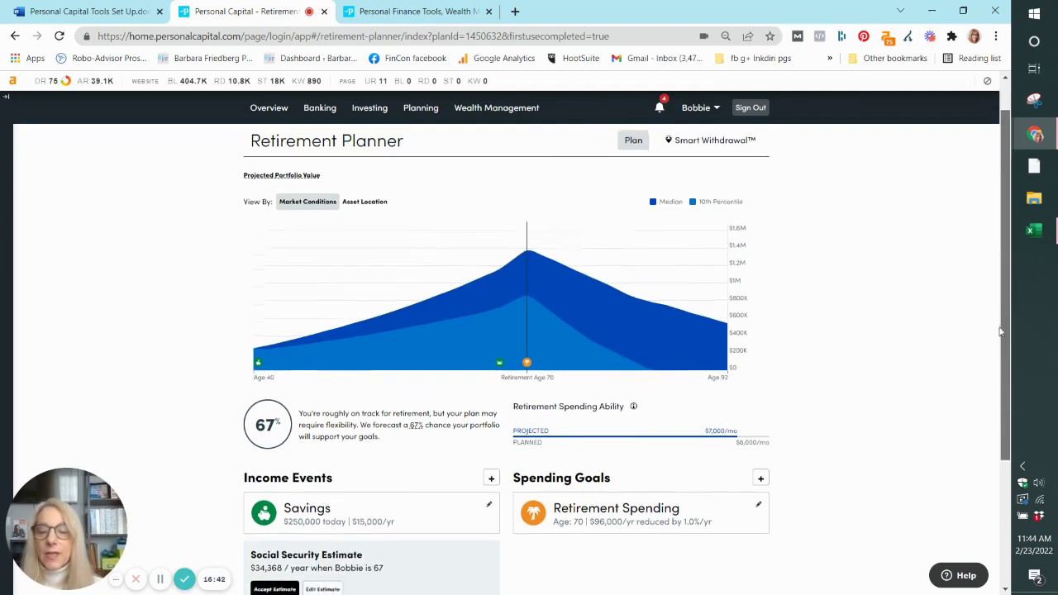
pyautogui.moveTo(1001, 331); pyautogui.dragTo(1005, 410)
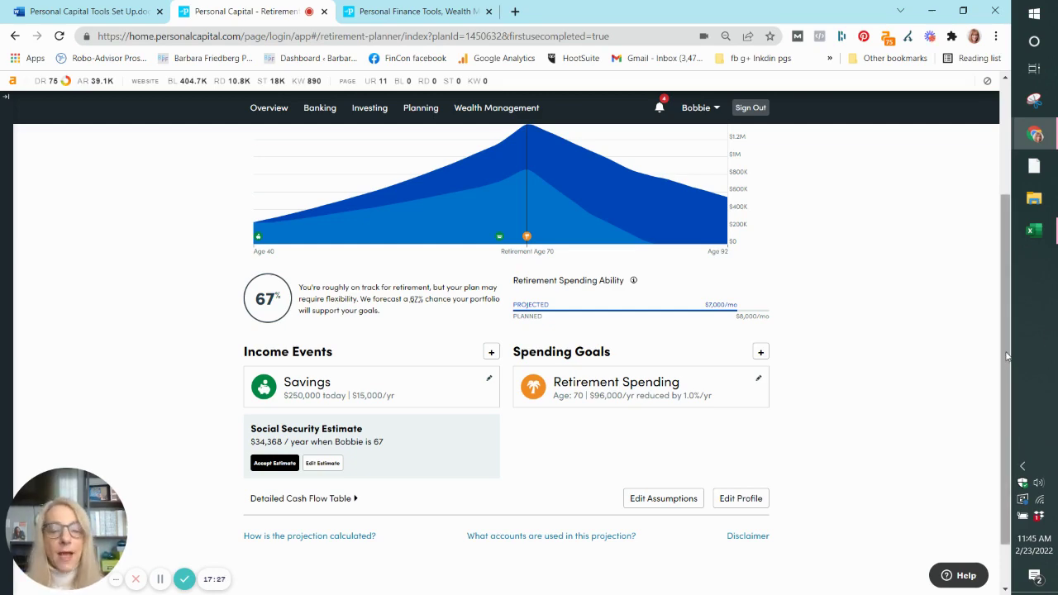
pyautogui.moveTo(1007, 355); pyautogui.dragTo(1019, 296)
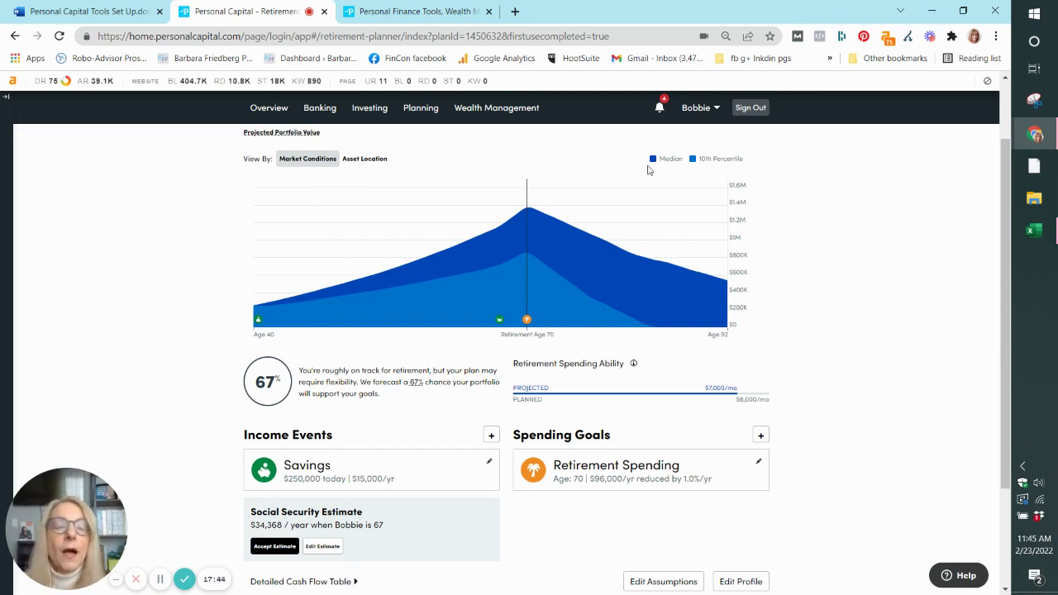
pyautogui.moveTo(649, 189)
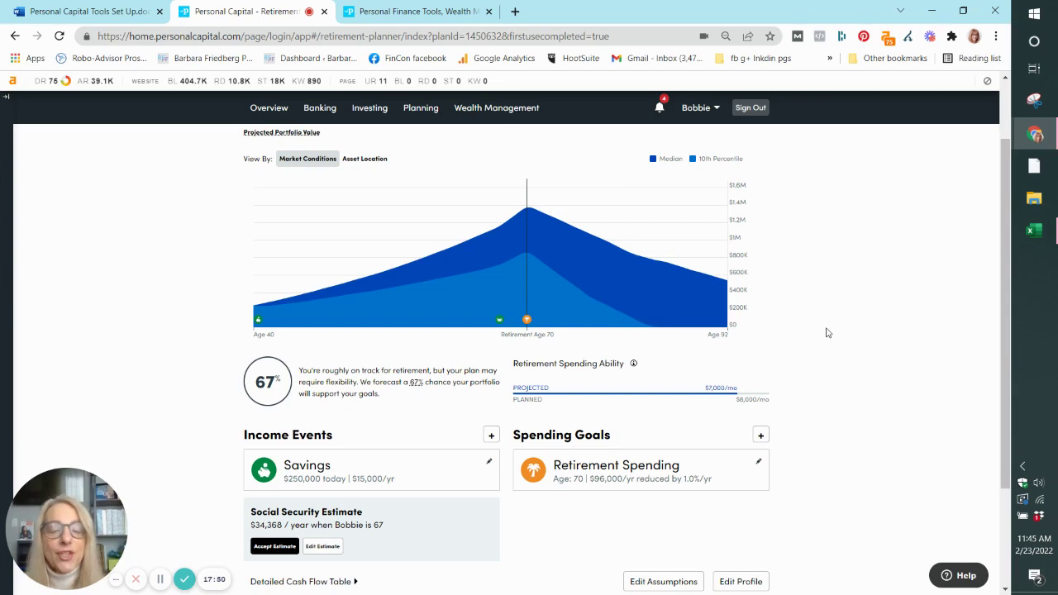
# Change monthly retirement spending from $8,000 to $7,000 and save, raising success to 82%.
pyautogui.click(759, 462)
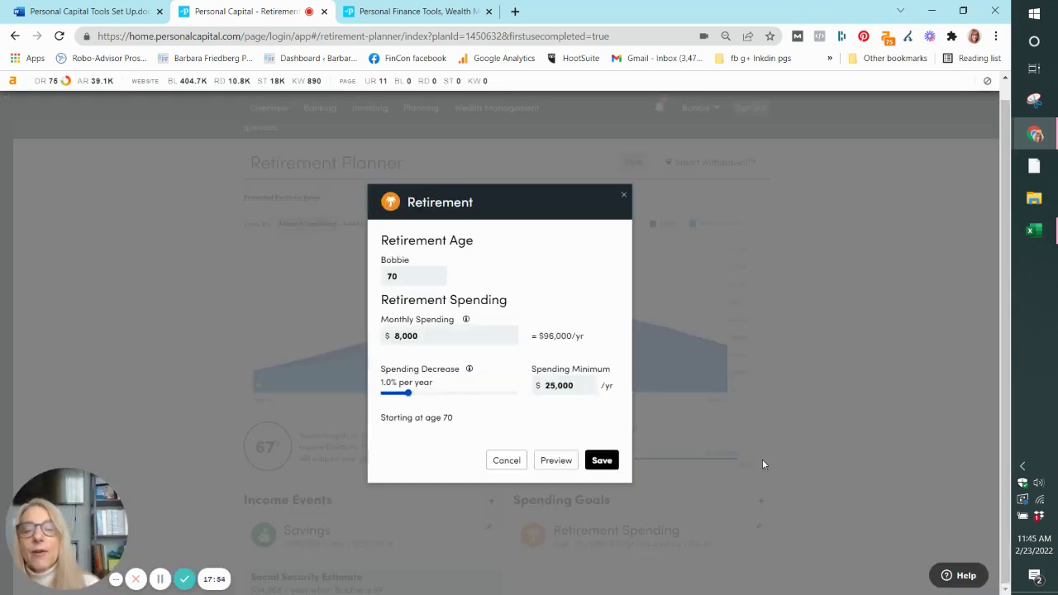
pyautogui.click(445, 333)
pyautogui.press('BackSpace')
pyautogui.press('BackSpace')
pyautogui.press('BackSpace')
pyautogui.press('BackSpace')
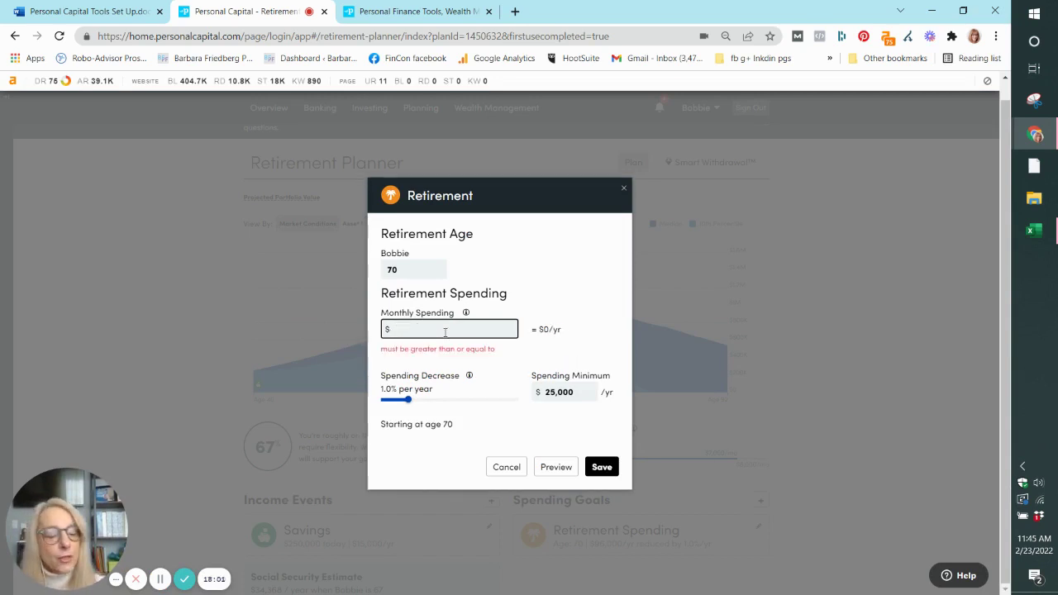
pyautogui.write('7000')
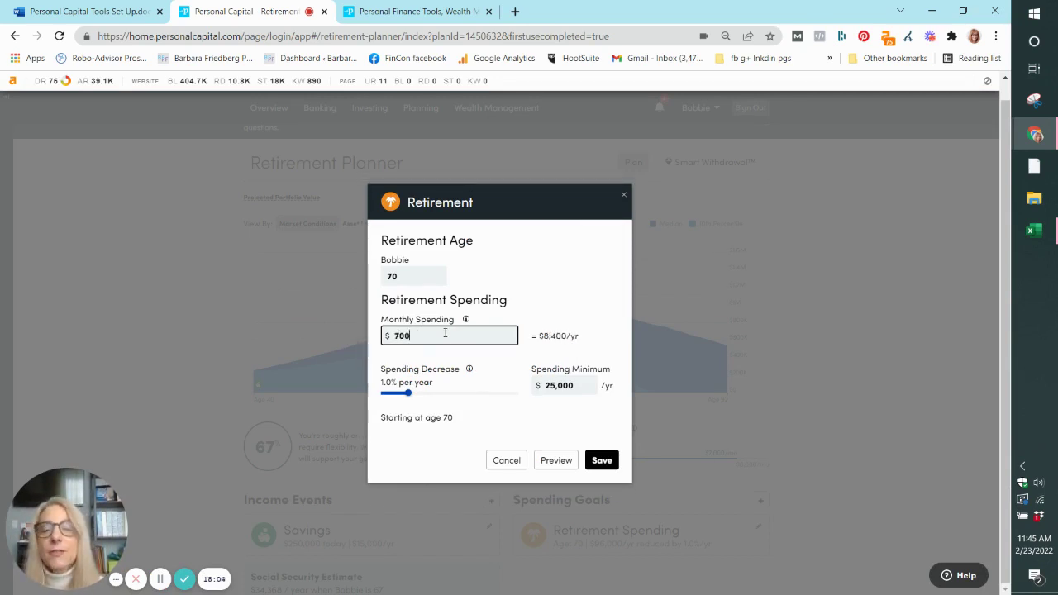
pyautogui.click(603, 459)
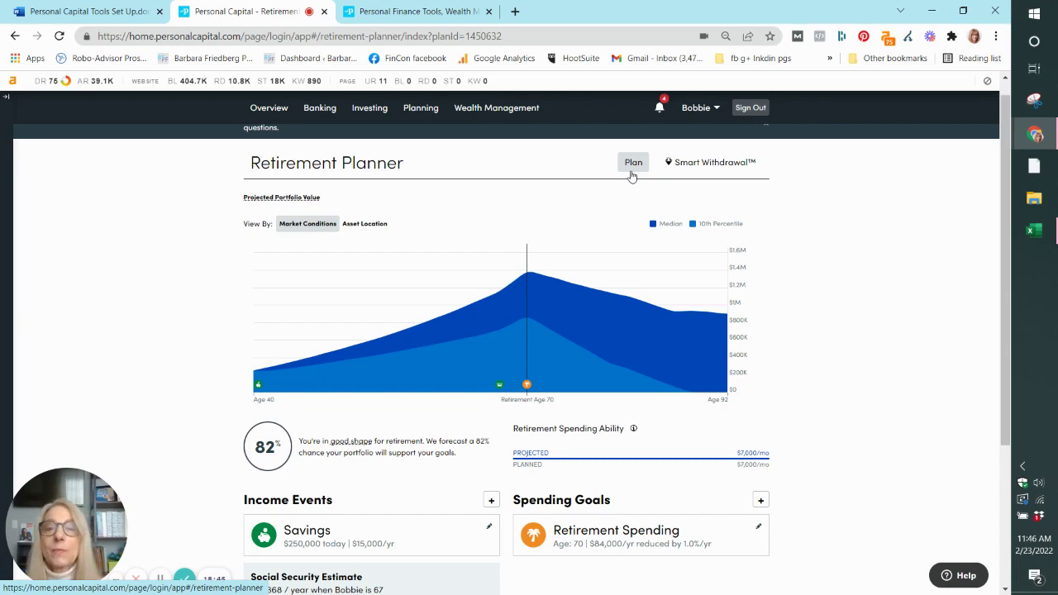
# Open the Savings Planner from the Planning menu.
pyautogui.moveTo(417, 109)
pyautogui.click(430, 175)
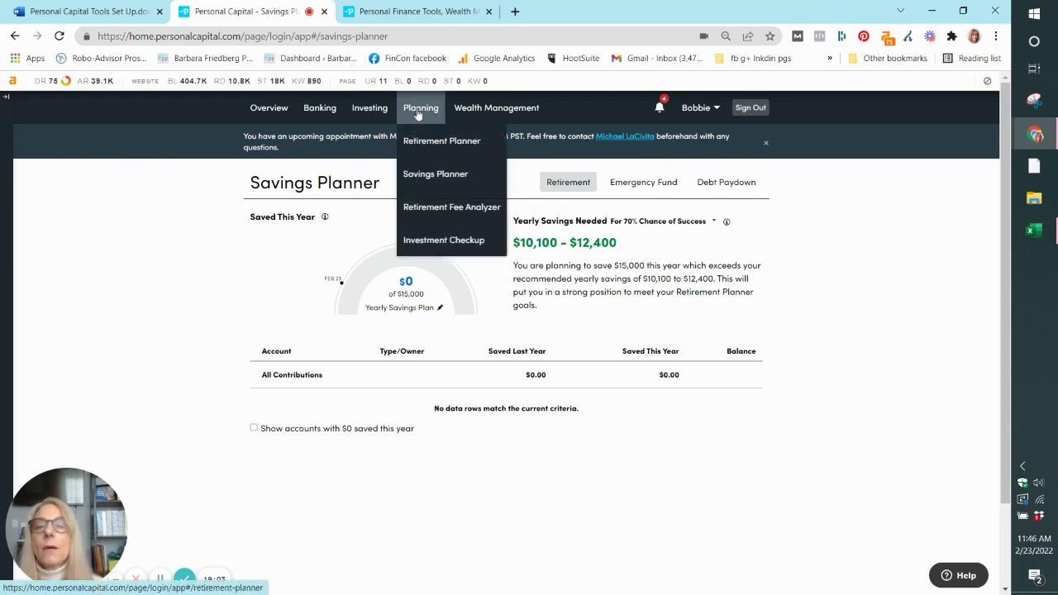
# Open the Retirement Fee Analyzer and review its fee chart and fund list.
pyautogui.moveTo(394, 120)
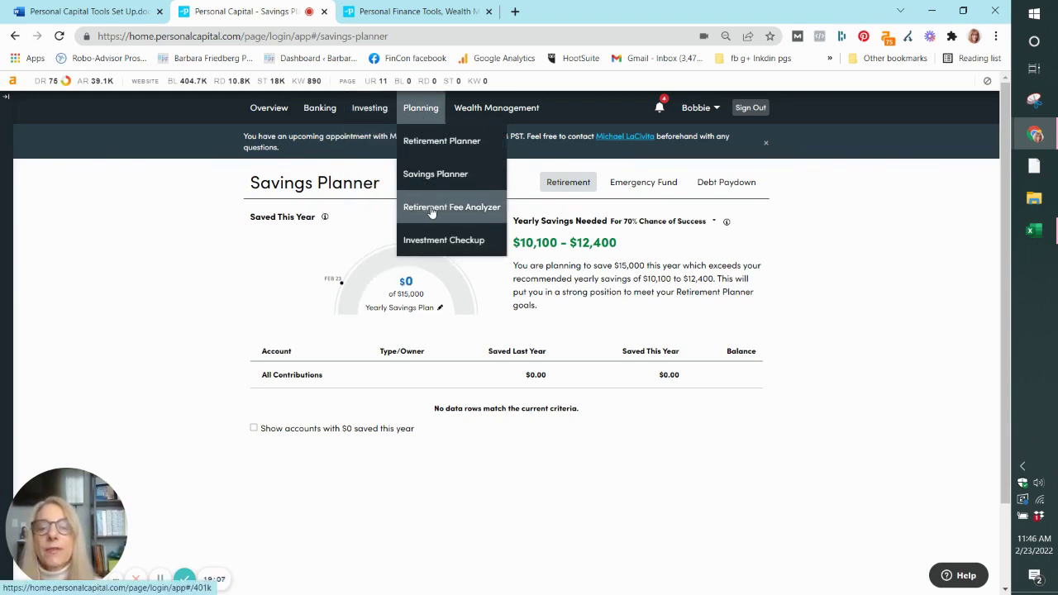
pyautogui.click(430, 207)
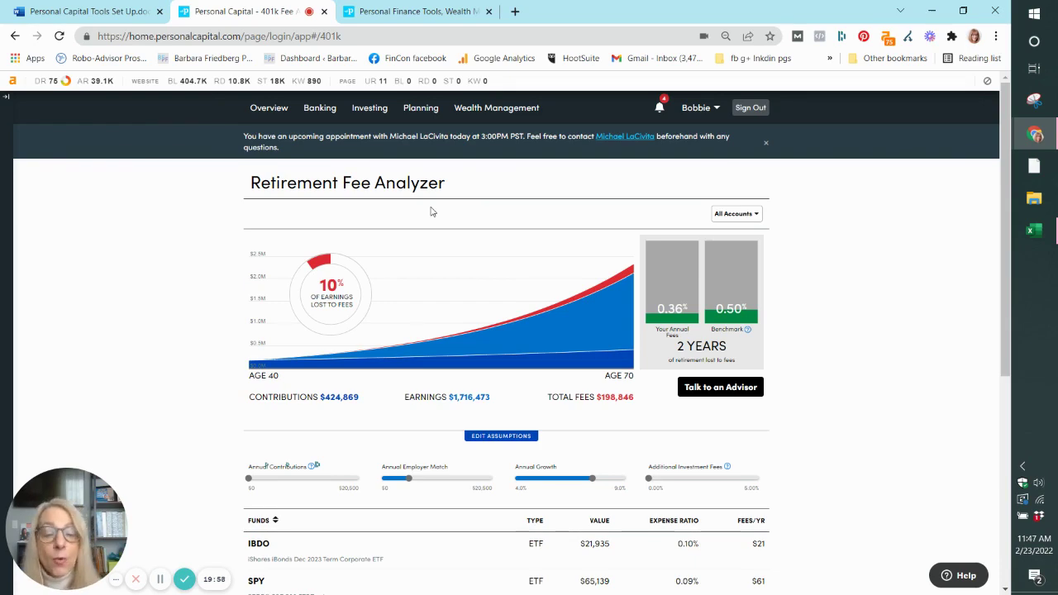
pyautogui.moveTo(1005, 244); pyautogui.dragTo(1000, 323)
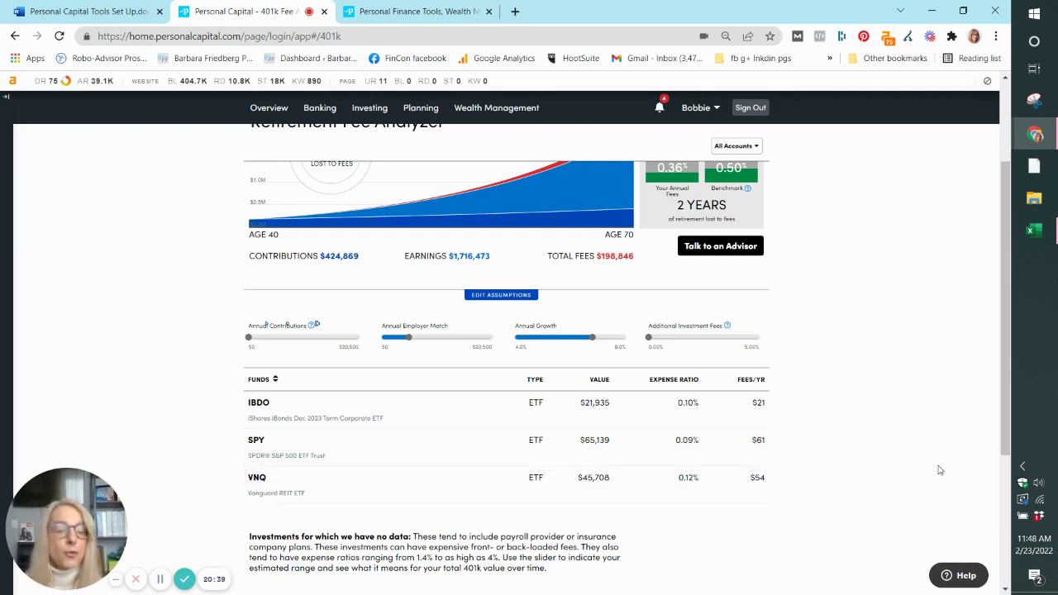
pyautogui.moveTo(1004, 434); pyautogui.dragTo(1005, 353)
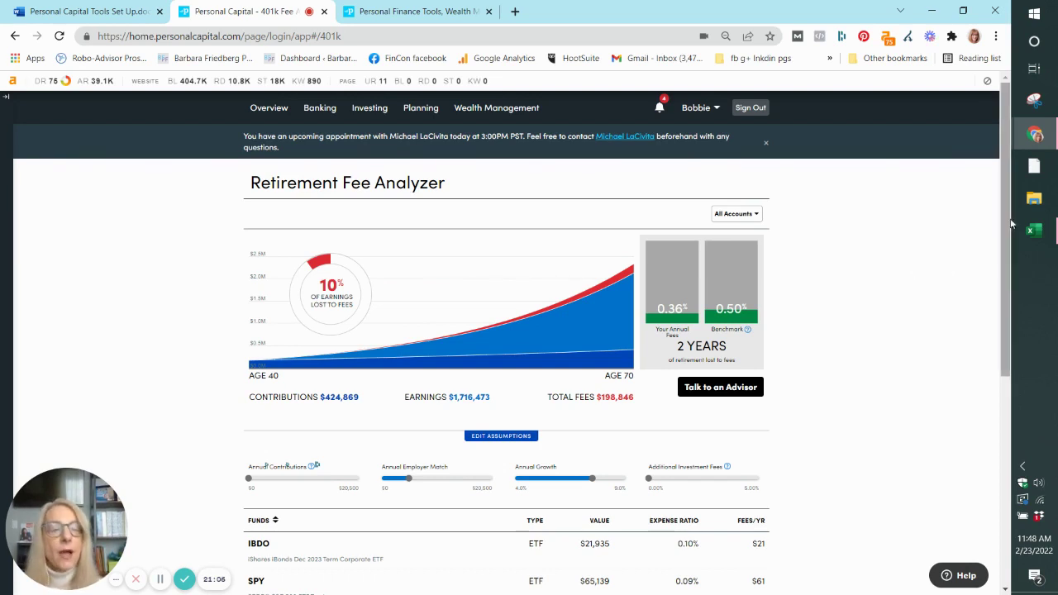
pyautogui.scroll(-2, 1011, 226)
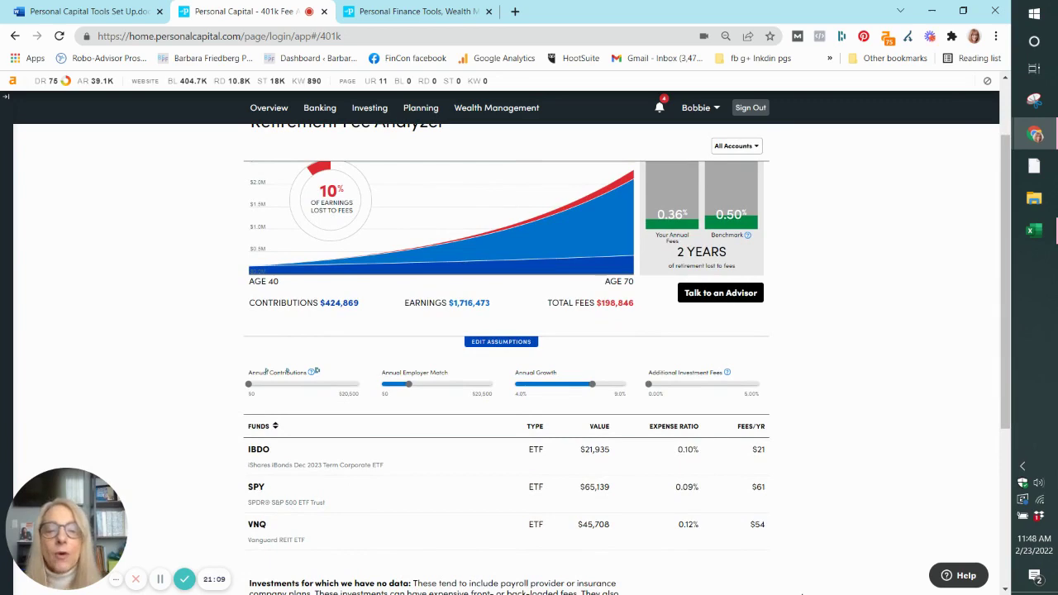
# Zoom in the page and open Investment Checkup from the Planning menu.
pyautogui.hotkey('ctrl', '+')
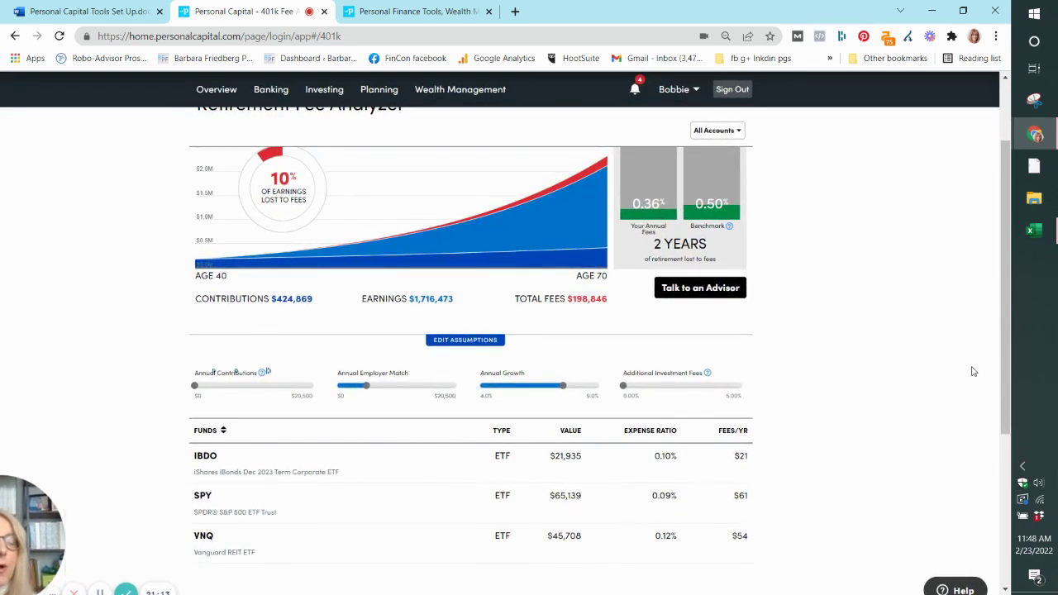
pyautogui.scroll(2, 1002, 366)
pyautogui.moveTo(382, 110)
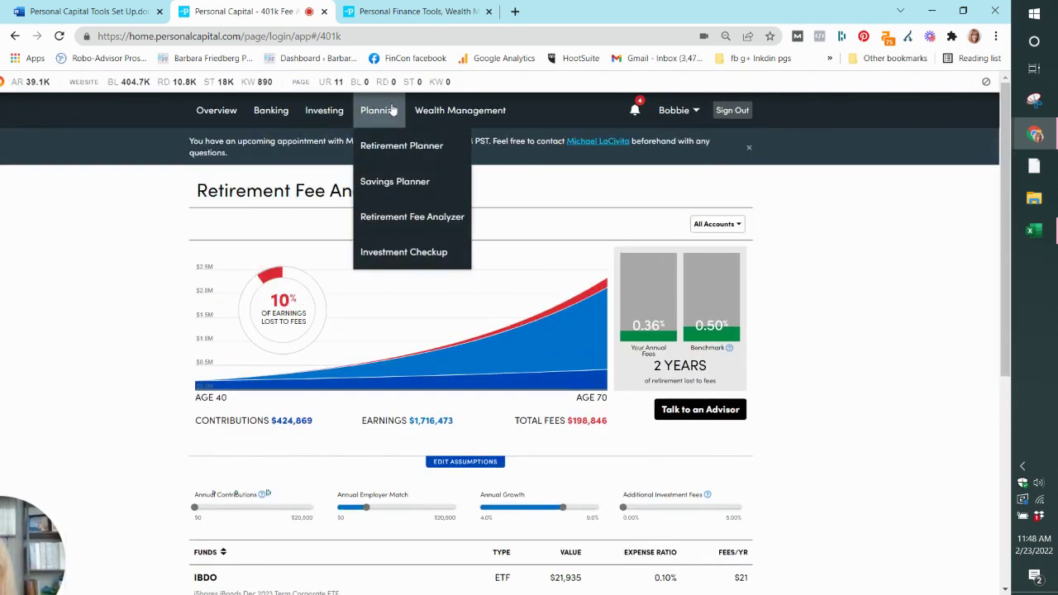
pyautogui.click(402, 253)
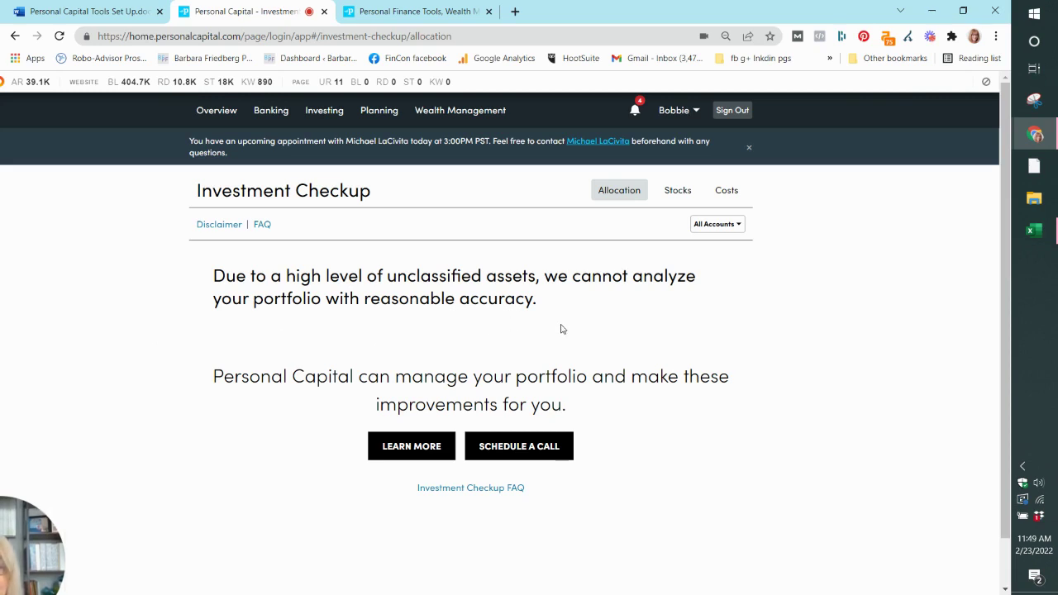
# Go to the Advisor page via the Investment Checkup's LEARN MORE button.
pyautogui.click(407, 448)
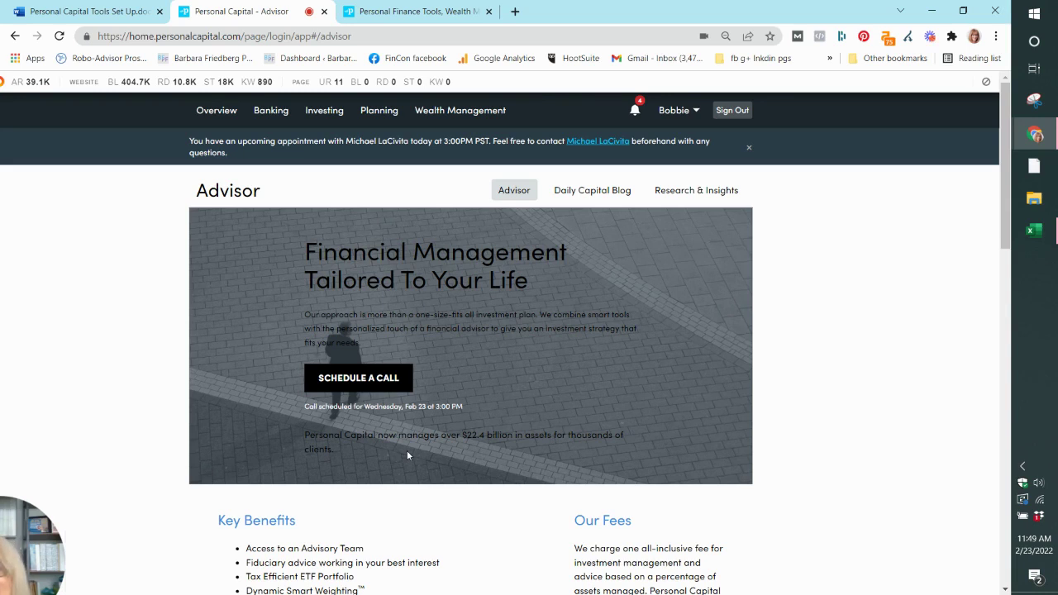
pyautogui.moveTo(378, 111)
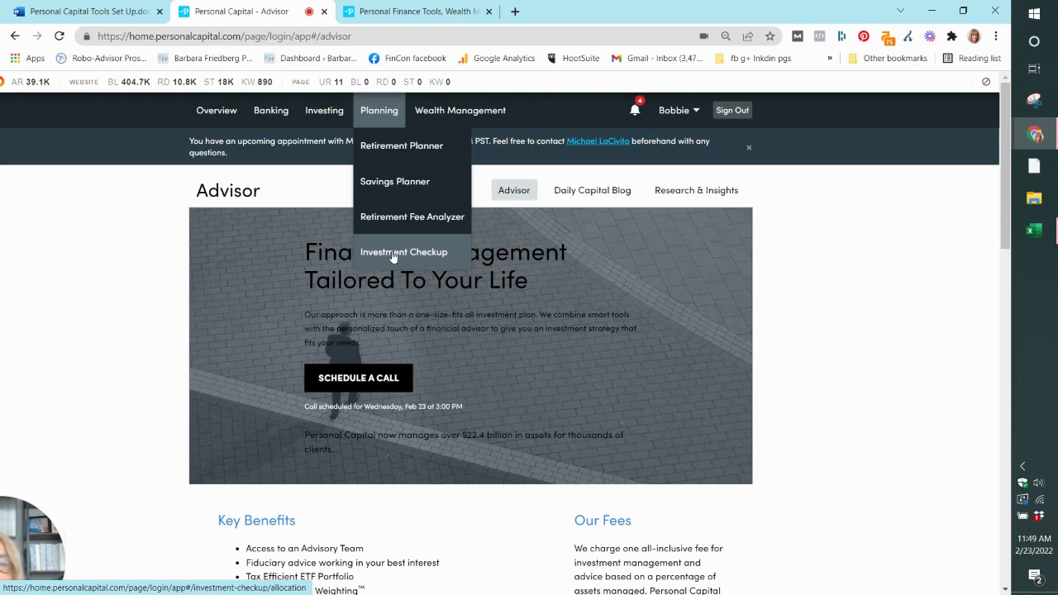
# Switch to the Personal Finance Tools browser tab.
pyautogui.click(431, 12)
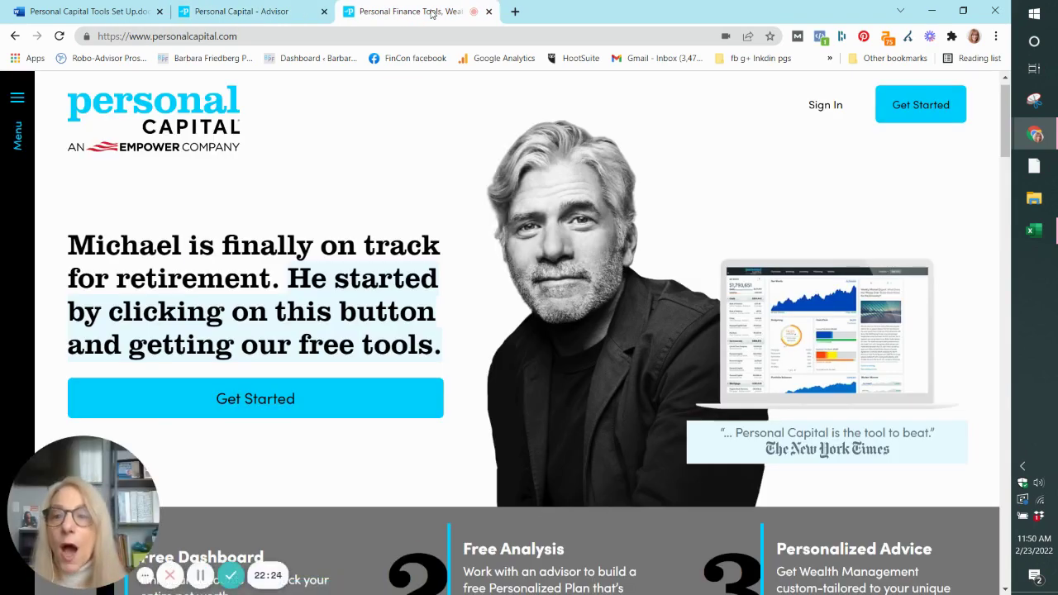